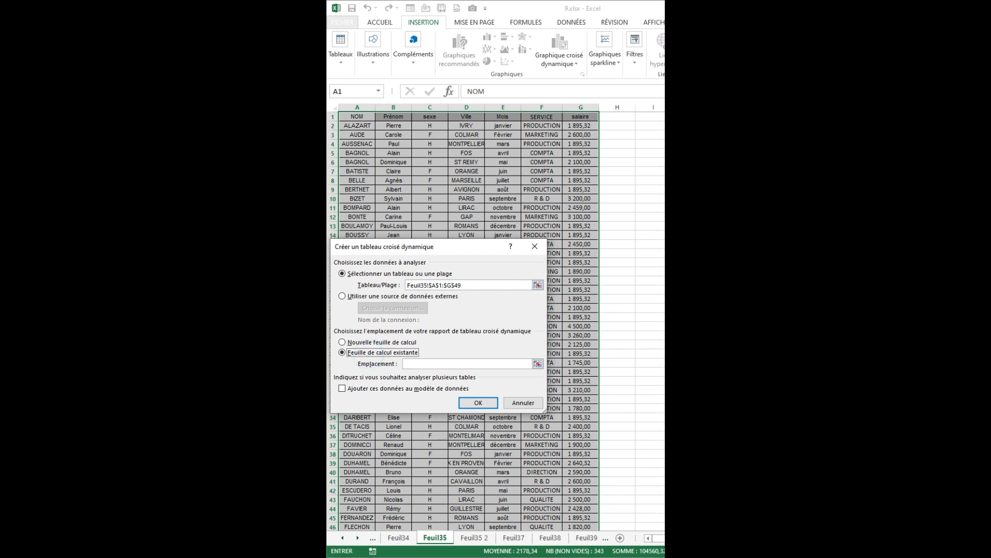
Create a pivot table from Feuil35!$A$1:$G$49 at Feuil35!$J$1, with Mois as rows and the sum of salaire as values.
{"action": "left_click", "coordinate": [690, 116]}
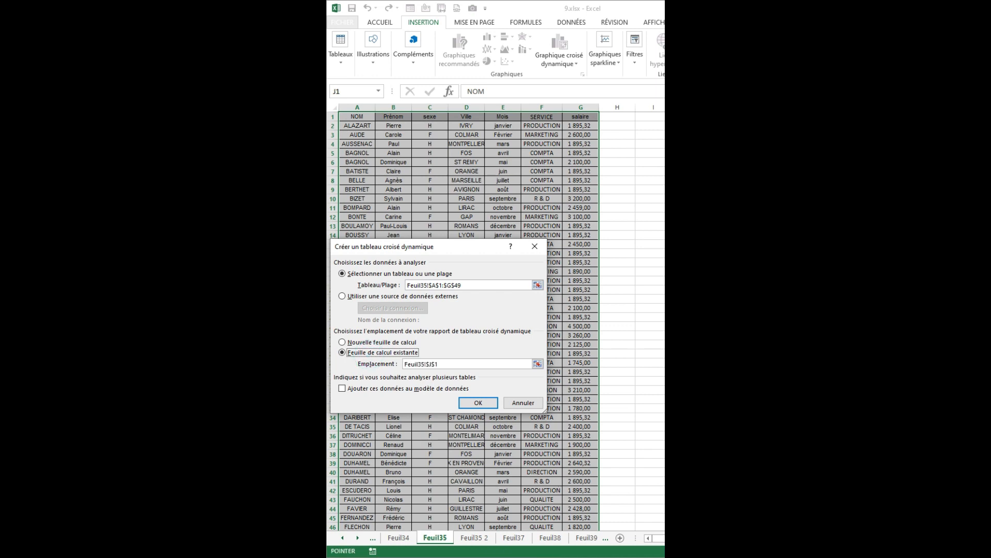
{"action": "left_click", "coordinate": [478, 403]}
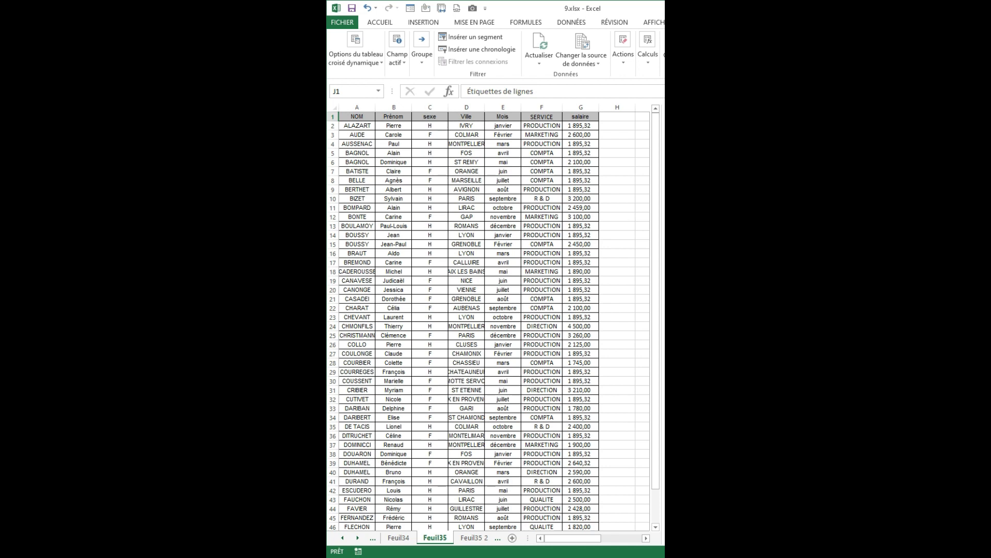
{"action": "left_click", "coordinate": [630, 225]}
Insert a line chart with markers from the monthly salary pivot data in J1:K13.
{"action": "left_click_drag", "start_coordinate": [697, 117], "coordinate": [749, 226]}
{"action": "left_click", "coordinate": [830, 110]}
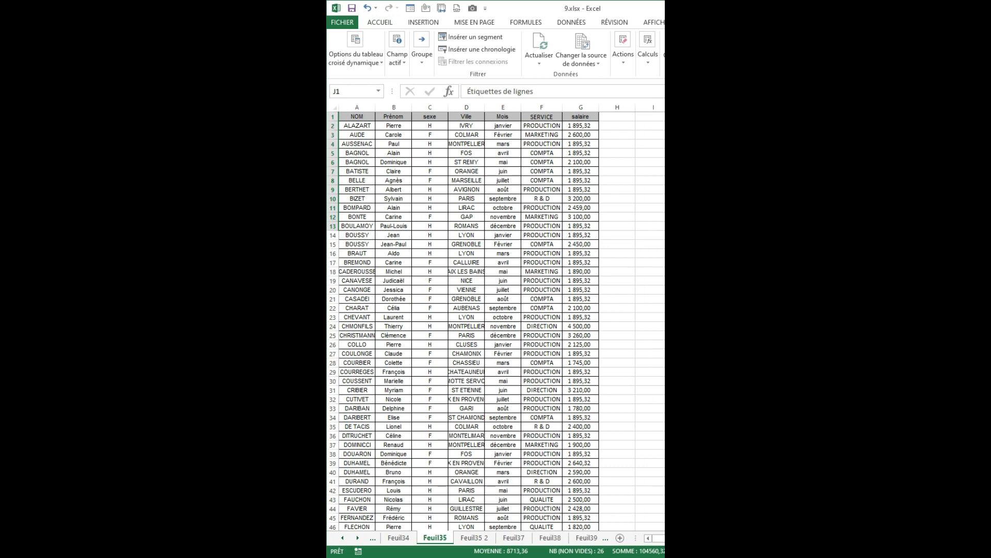
{"action": "scroll", "coordinate": [554, 423], "scroll_direction": "right", "scroll_amount": 5}
{"action": "left_click_drag", "start_coordinate": [509, 116], "coordinate": [584, 224]}
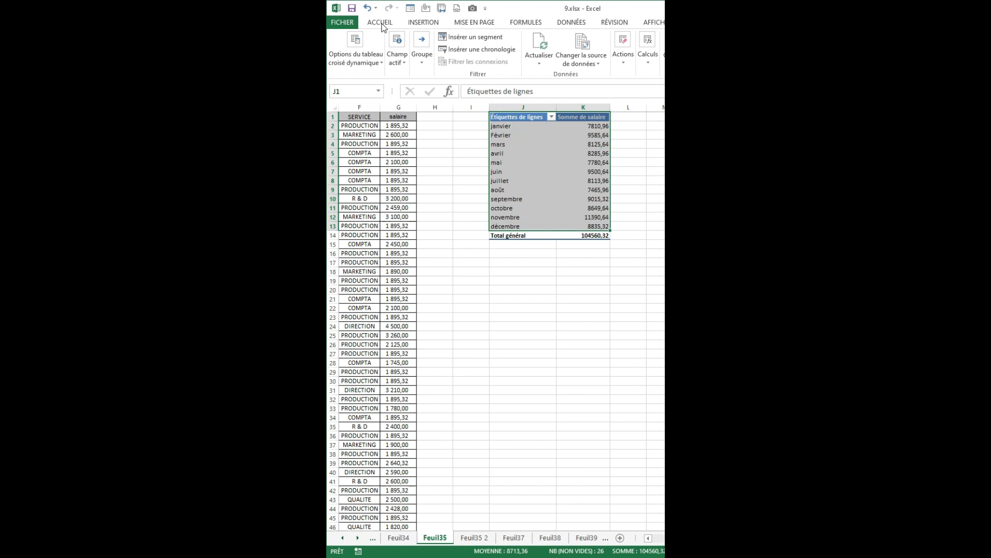
{"action": "left_click", "coordinate": [421, 26]}
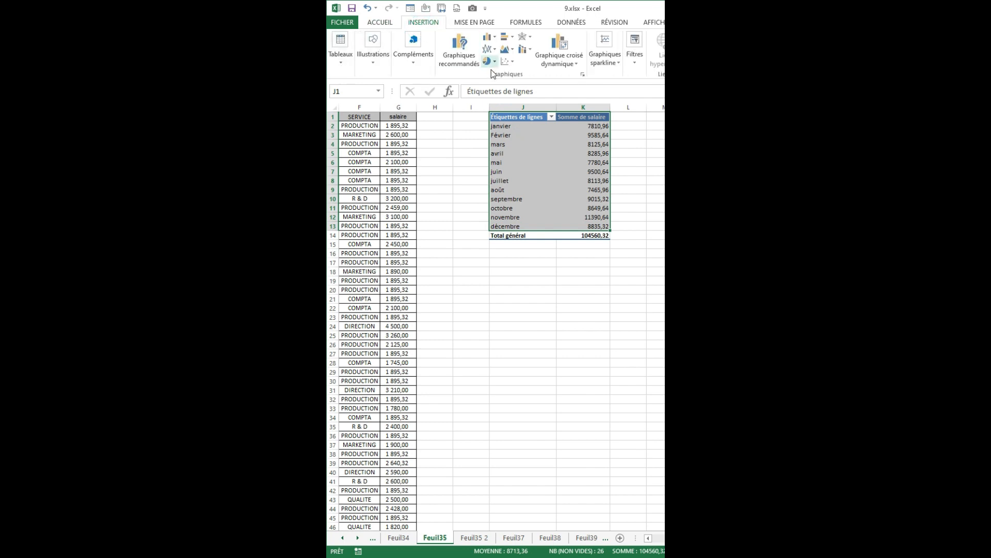
{"action": "left_click", "coordinate": [489, 37]}
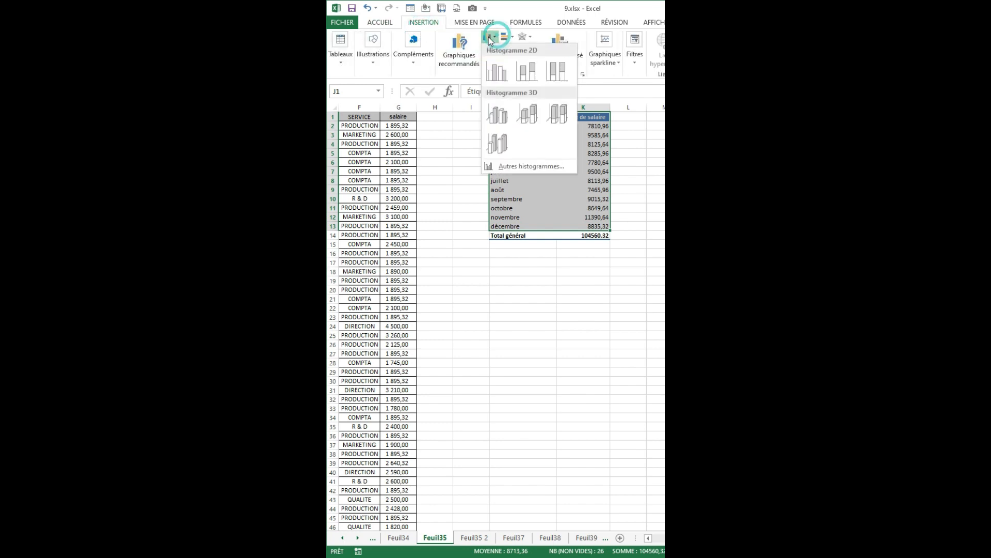
{"action": "left_click", "coordinate": [488, 37]}
{"action": "left_click", "coordinate": [494, 50]}
{"action": "left_click", "coordinate": [499, 85]}
Hide the chart's field buttons and legend, and set its title to Salaire.
{"action": "right_click", "coordinate": [516, 268]}
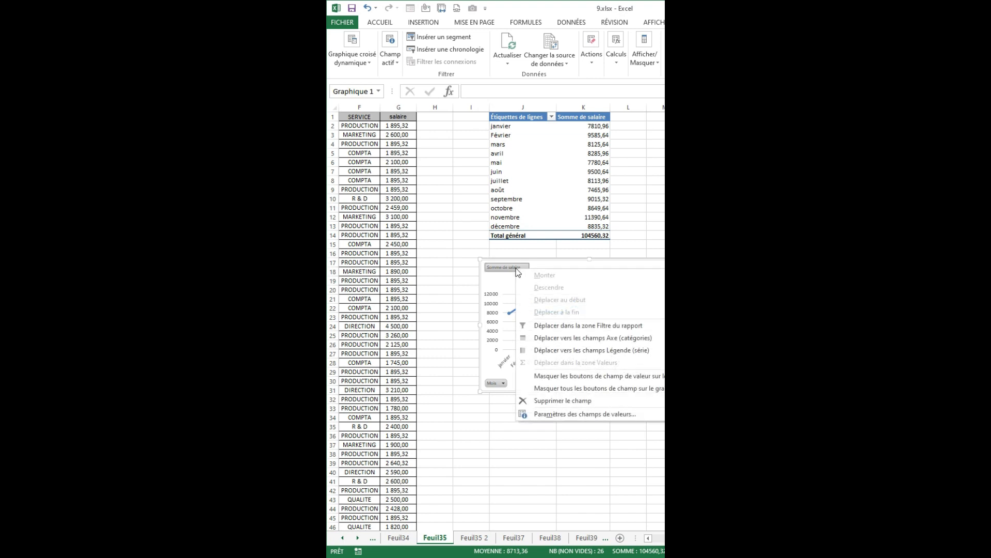
{"action": "left_click", "coordinate": [541, 390]}
{"action": "double_click", "coordinate": [588, 269]}
{"action": "type", "text": "Salaire"}
{"action": "key", "text": "Escape"}
{"action": "key", "text": "Delete"}
Transfer the Salaire chart to sheet Feuil35 2 and place it from about row 13 down, starting in column B.
{"action": "left_click_drag", "start_coordinate": [699, 259], "coordinate": [553, 284]}
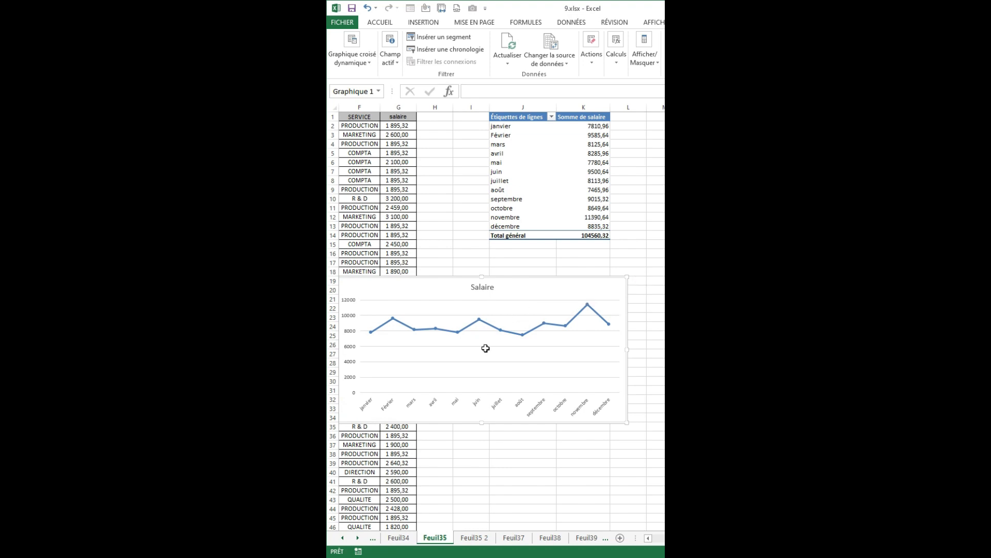
{"action": "key", "text": "ctrl+x"}
{"action": "left_click", "coordinate": [474, 537]}
{"action": "left_click", "coordinate": [421, 129]}
{"action": "key", "text": "ctrl+v"}
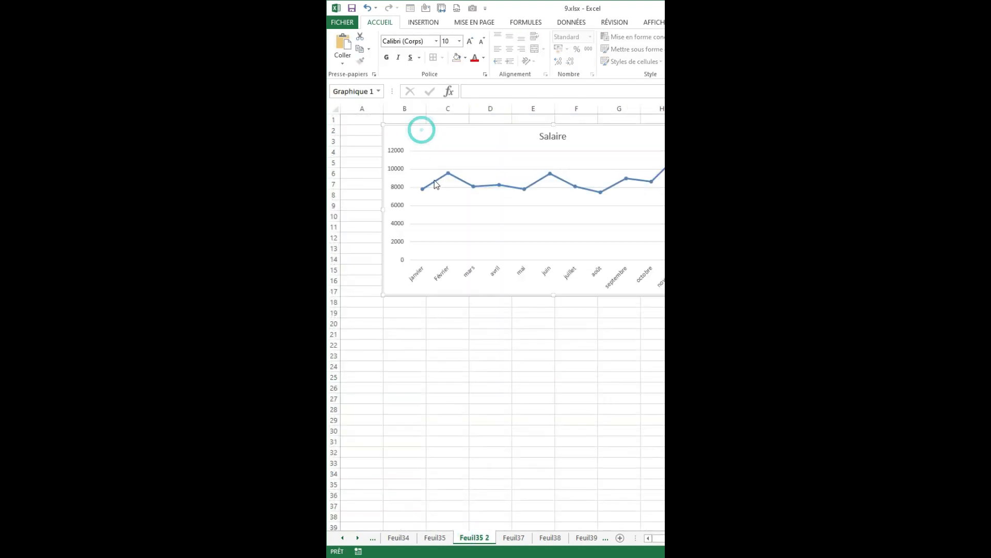
{"action": "left_click_drag", "start_coordinate": [454, 126], "coordinate": [454, 248]}
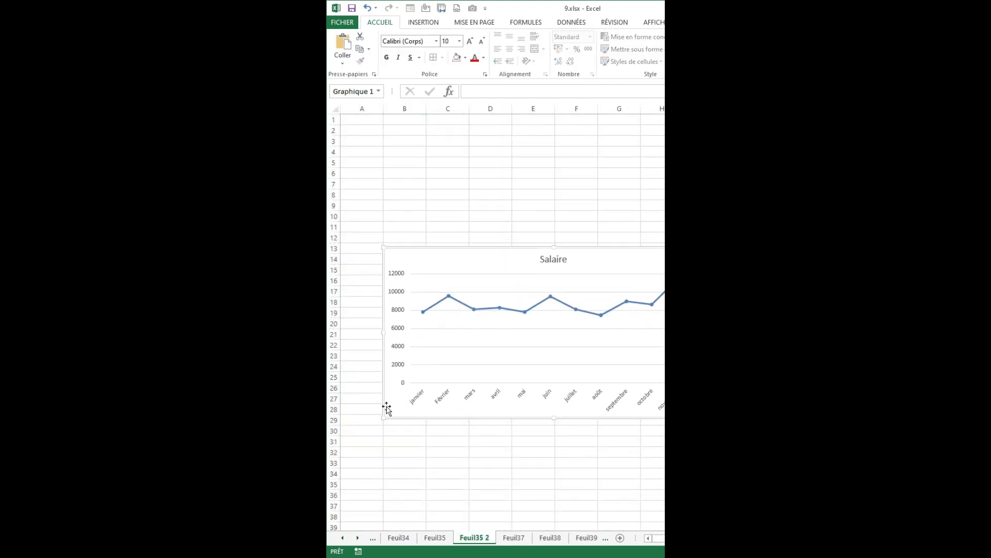
Insert slicers for sexe, Ville, Mois and SERVICE from the pivot table on Feuil35.
{"action": "left_click", "coordinate": [428, 539]}
{"action": "left_click", "coordinate": [536, 153]}
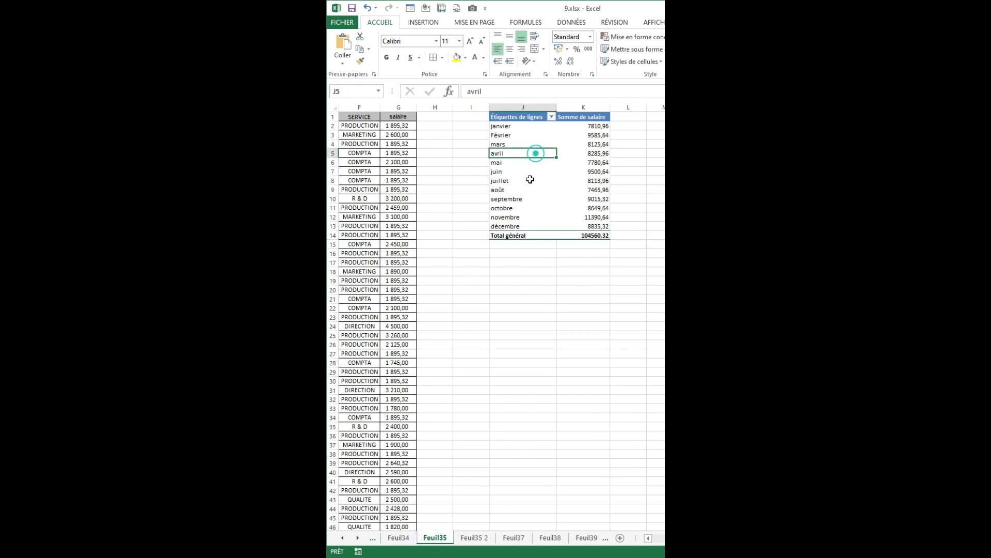
{"action": "left_click", "coordinate": [521, 145]}
{"action": "left_click", "coordinate": [423, 22]}
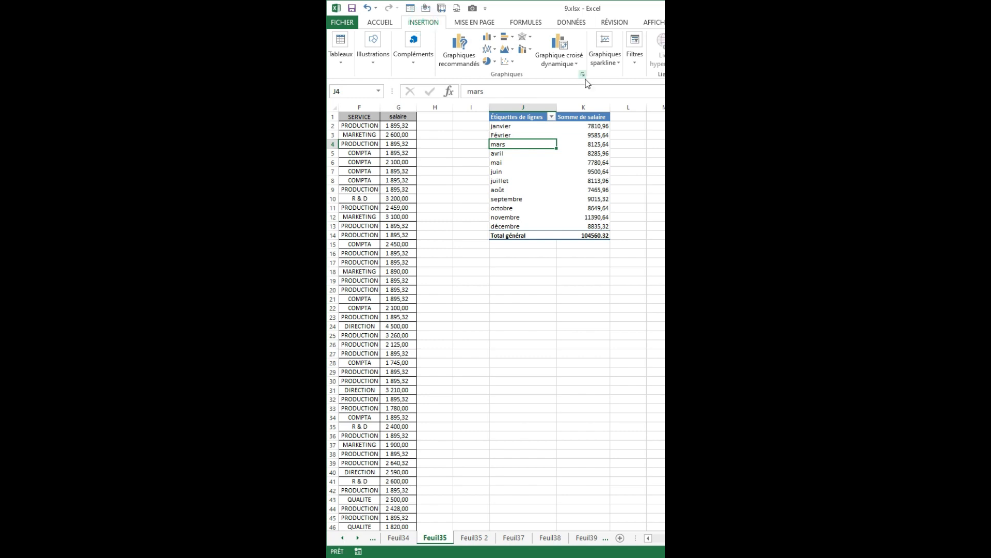
{"action": "left_click", "coordinate": [634, 52]}
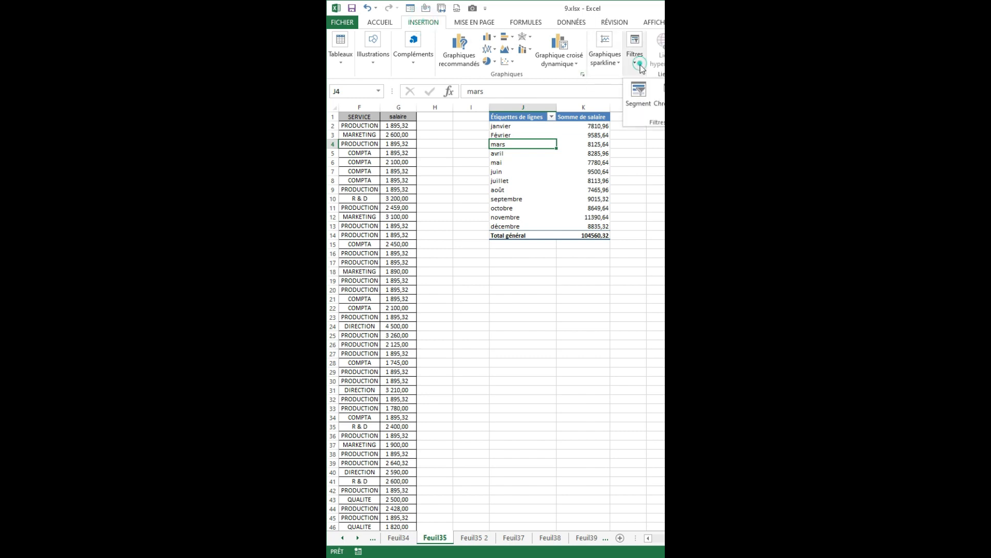
{"action": "left_click", "coordinate": [636, 102]}
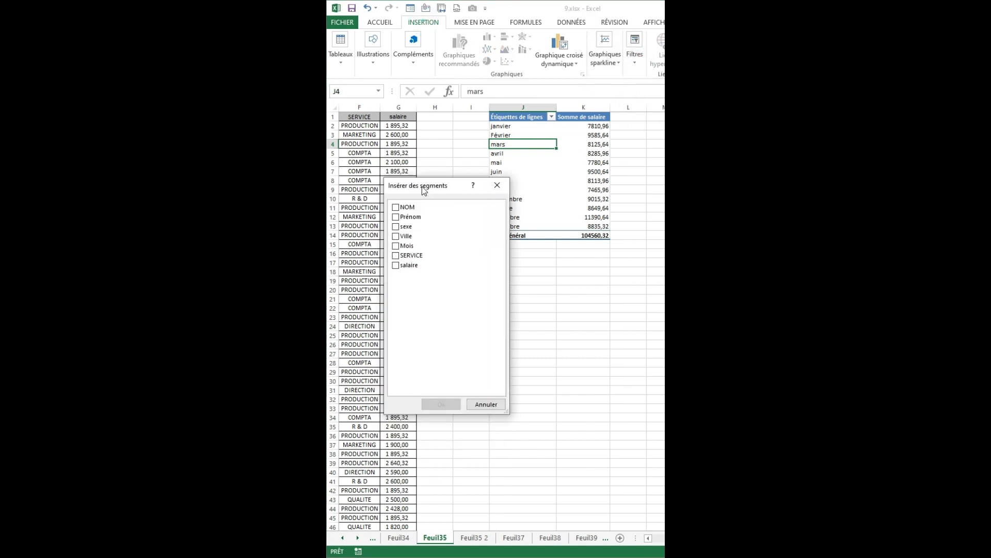
{"action": "left_click", "coordinate": [396, 227]}
{"action": "left_click", "coordinate": [396, 237]}
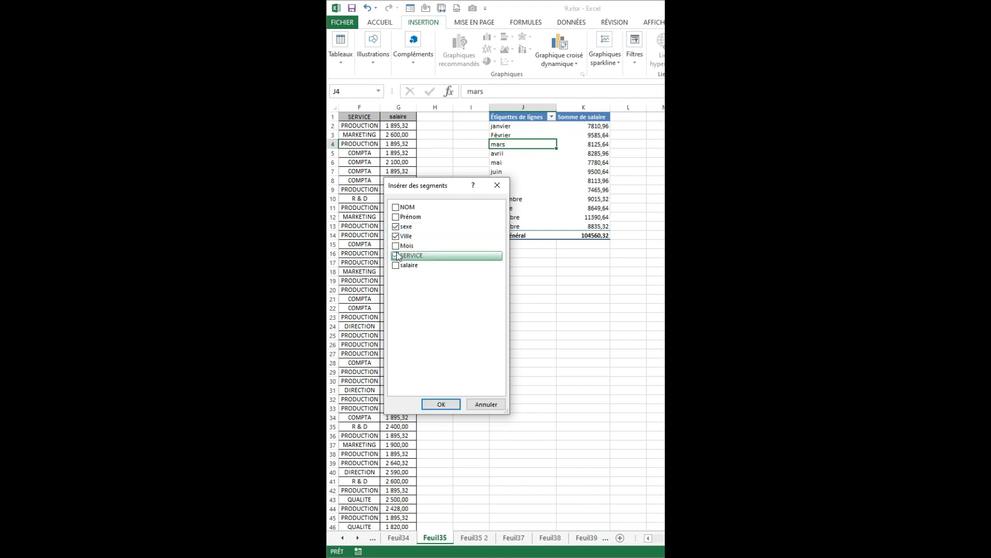
{"action": "left_click", "coordinate": [396, 254]}
{"action": "left_click", "coordinate": [395, 246]}
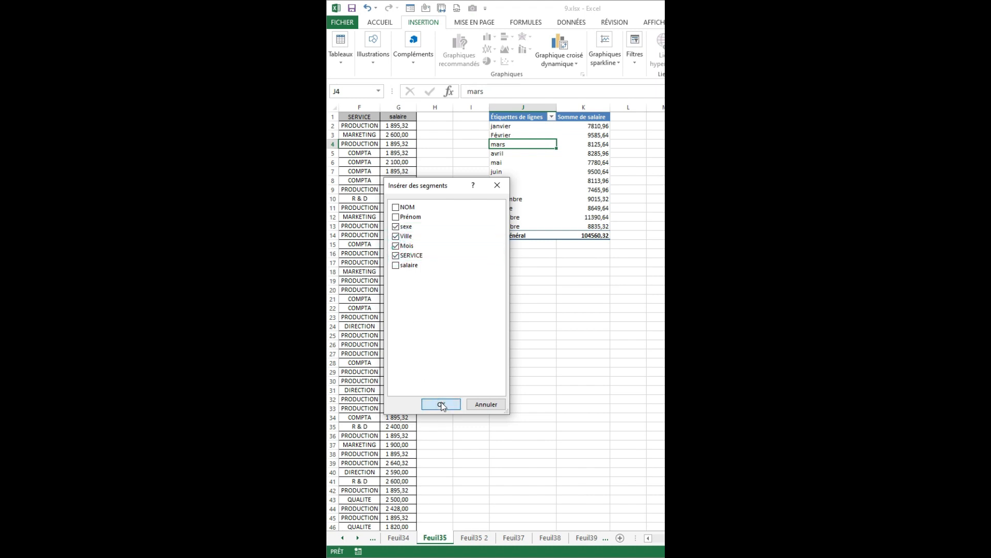
{"action": "left_click", "coordinate": [441, 403]}
Cut the four slicers from Feuil35 and paste them at cell B6 of Feuil35 2.
{"action": "left_click", "coordinate": [545, 235]}
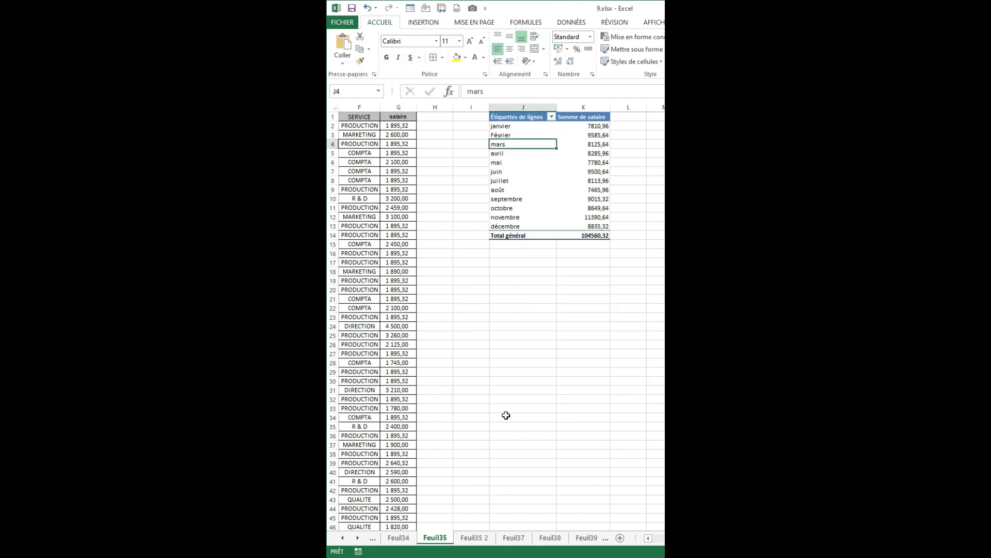
{"action": "left_click", "coordinate": [471, 472]}
{"action": "left_click", "coordinate": [474, 538]}
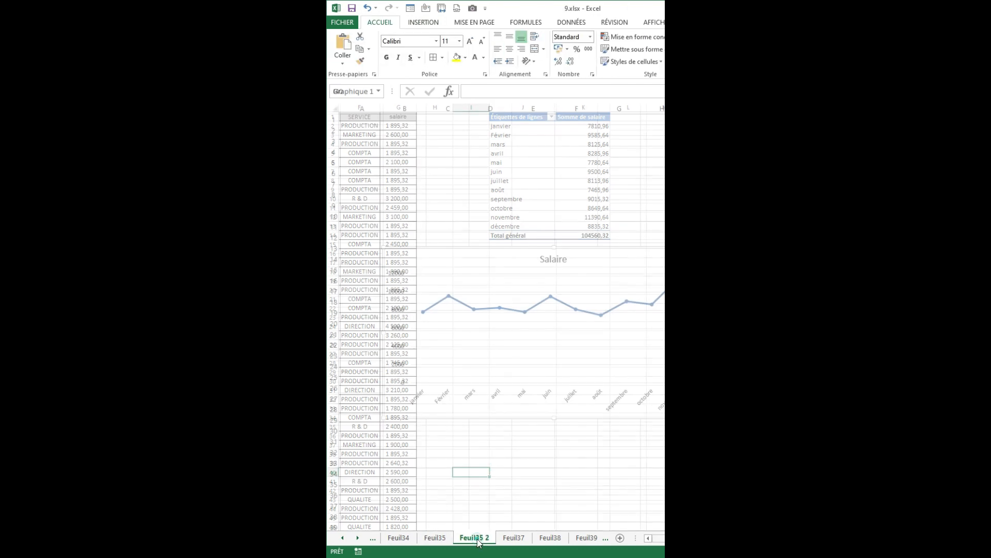
{"action": "left_click", "coordinate": [419, 172]}
{"action": "key", "text": "ctrl+v"}
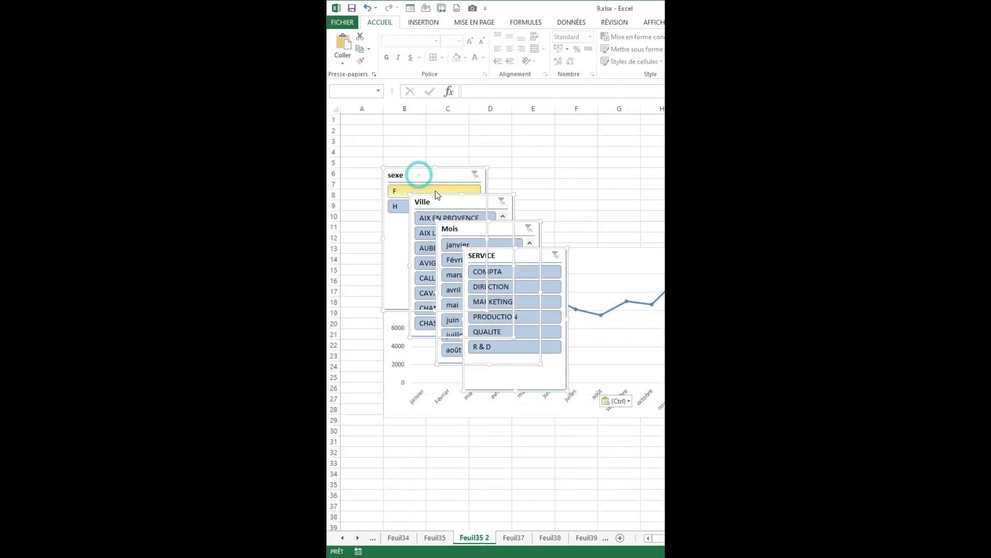
Line up the slicers in one row from about row 25 in the order sexe, Mois, SERVICE, Ville.
{"action": "left_click", "coordinate": [437, 173]}
{"action": "left_click_drag", "start_coordinate": [436, 174], "coordinate": [392, 422]}
{"action": "left_click_drag", "start_coordinate": [453, 223], "coordinate": [454, 386]}
{"action": "left_click_drag", "start_coordinate": [486, 257], "coordinate": [570, 387]}
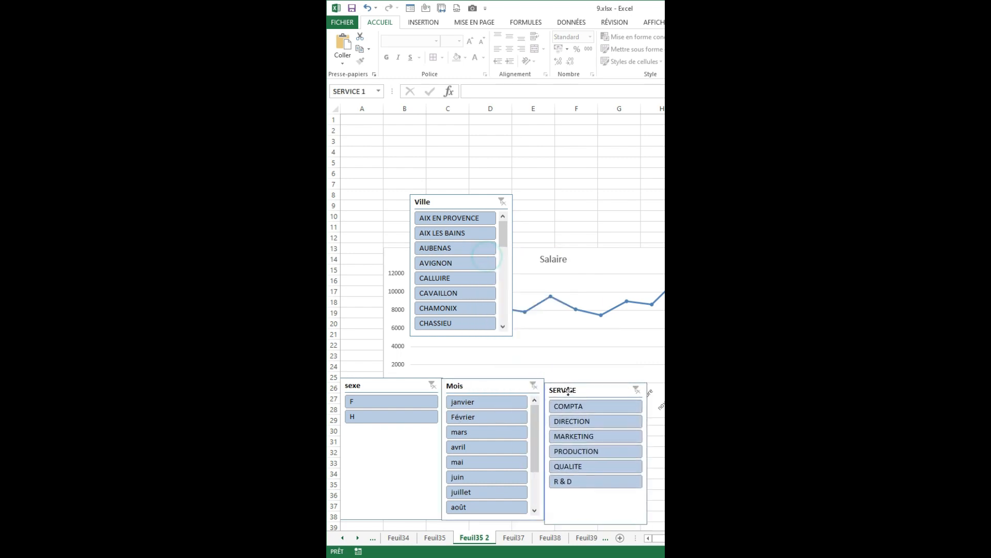
{"action": "left_click", "coordinate": [456, 201]}
{"action": "left_click_drag", "start_coordinate": [456, 201], "coordinate": [677, 385]}
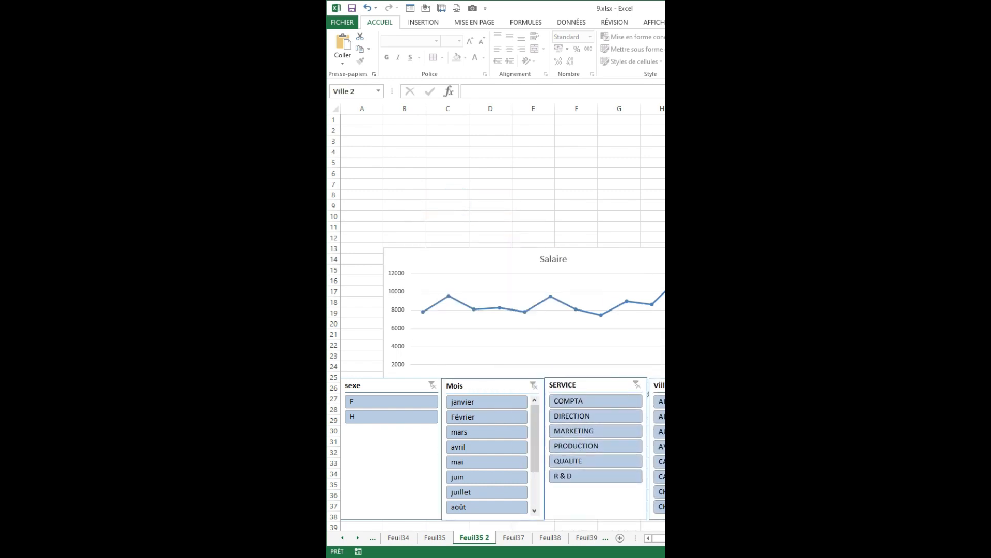
Raise the Salaire chart to start at about row 9 above the slicers and extend its left edge to column A.
{"action": "left_click_drag", "start_coordinate": [509, 243], "coordinate": [535, 204]}
{"action": "left_click_drag", "start_coordinate": [408, 202], "coordinate": [347, 202]}
{"action": "scroll", "coordinate": [373, 191], "scroll_direction": "down", "scroll_amount": 1}
{"action": "left_click", "coordinate": [438, 145]}
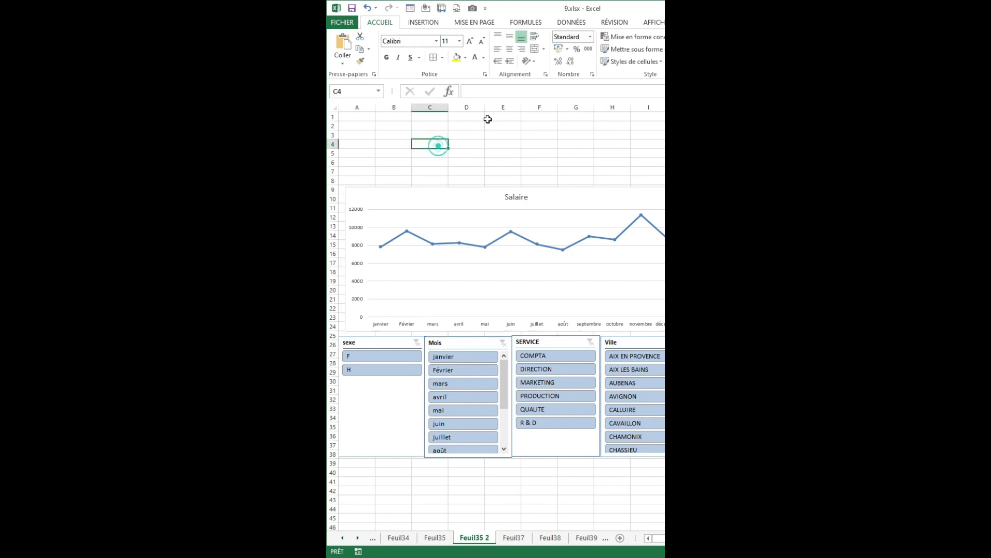
{"action": "left_click_drag", "start_coordinate": [356, 125], "coordinate": [661, 182]}
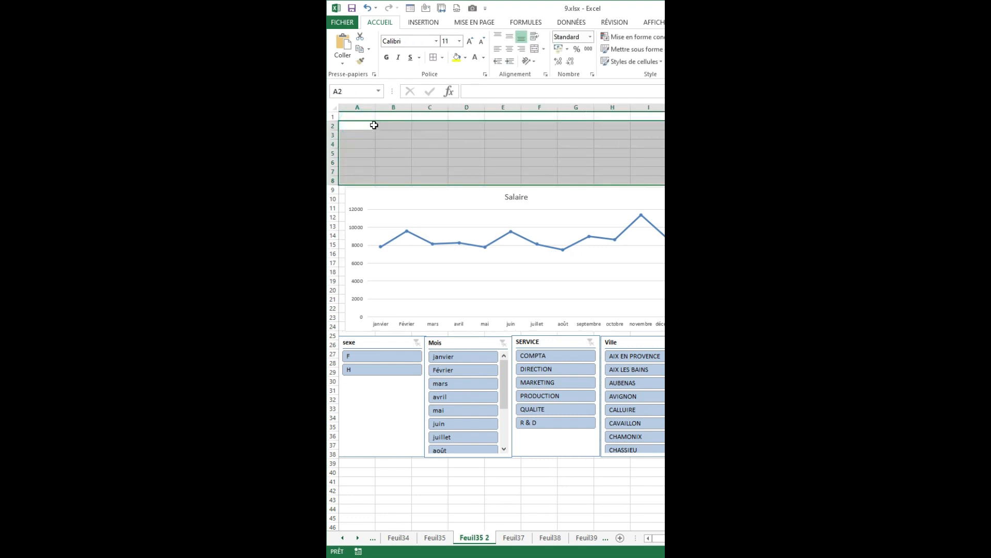
{"action": "left_click_drag", "start_coordinate": [374, 125], "coordinate": [388, 169]}
{"action": "left_click_drag", "start_coordinate": [434, 125], "coordinate": [503, 172]}
{"action": "left_click_drag", "start_coordinate": [555, 136], "coordinate": [663, 172]}
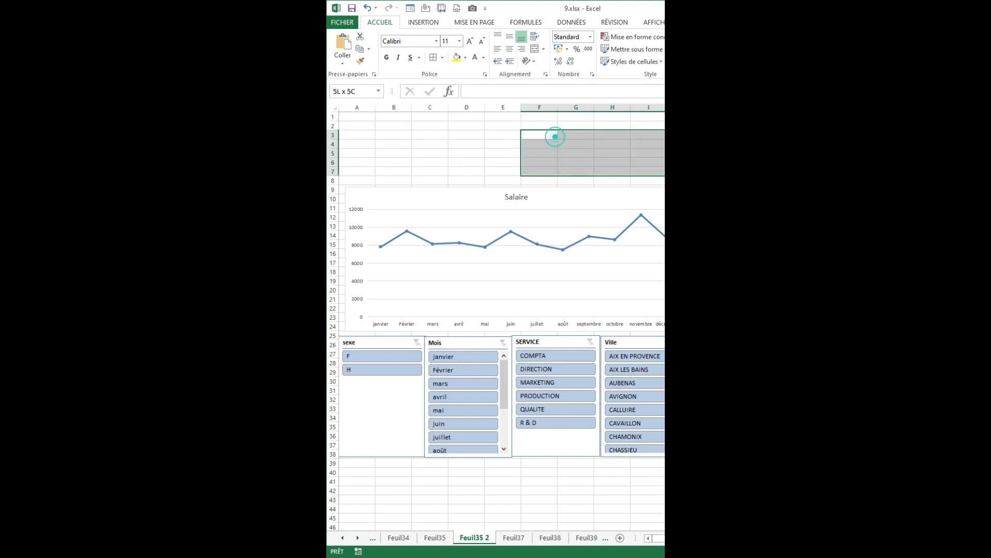
{"action": "left_click", "coordinate": [463, 151]}
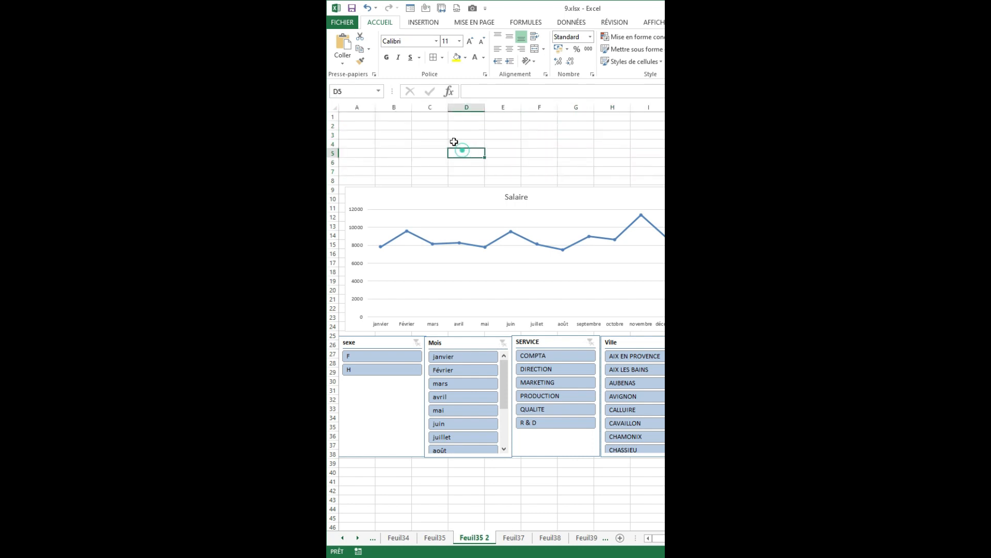
Copy the pivot table in J1:K14 of Feuil35 and paste it at cell J19.
{"action": "left_click", "coordinate": [442, 538]}
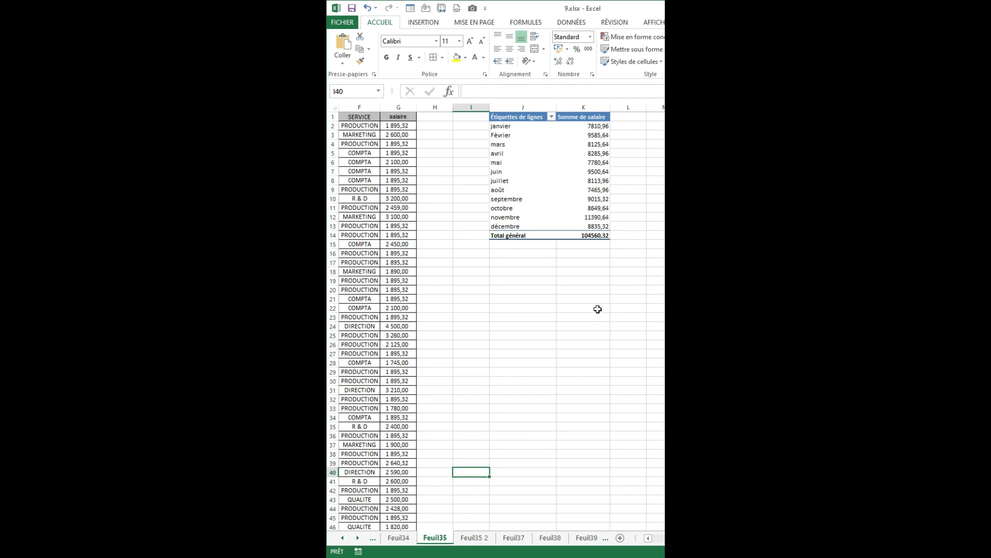
{"action": "left_click_drag", "start_coordinate": [517, 117], "coordinate": [584, 235]}
{"action": "key", "text": "ctrl+c"}
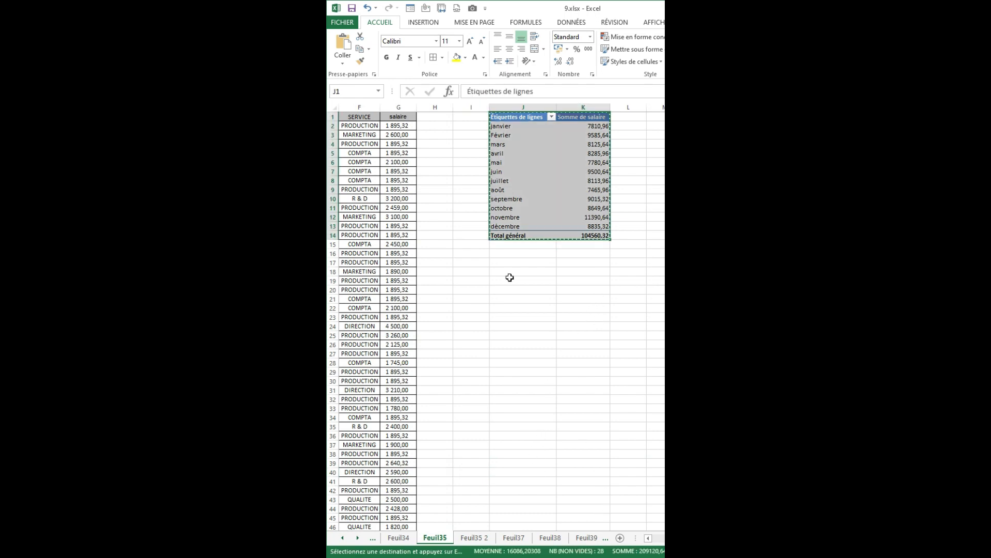
{"action": "left_click", "coordinate": [510, 279]}
{"action": "key", "text": "ctrl+v"}
Display the copied pivot table's field list and summarize the salaries by sexe instead of by Mois.
{"action": "right_click", "coordinate": [514, 314]}
{"action": "left_click", "coordinate": [512, 431]}
{"action": "left_click", "coordinate": [511, 345]}
{"action": "left_click", "coordinate": [516, 328]}
{"action": "right_click", "coordinate": [522, 326]}
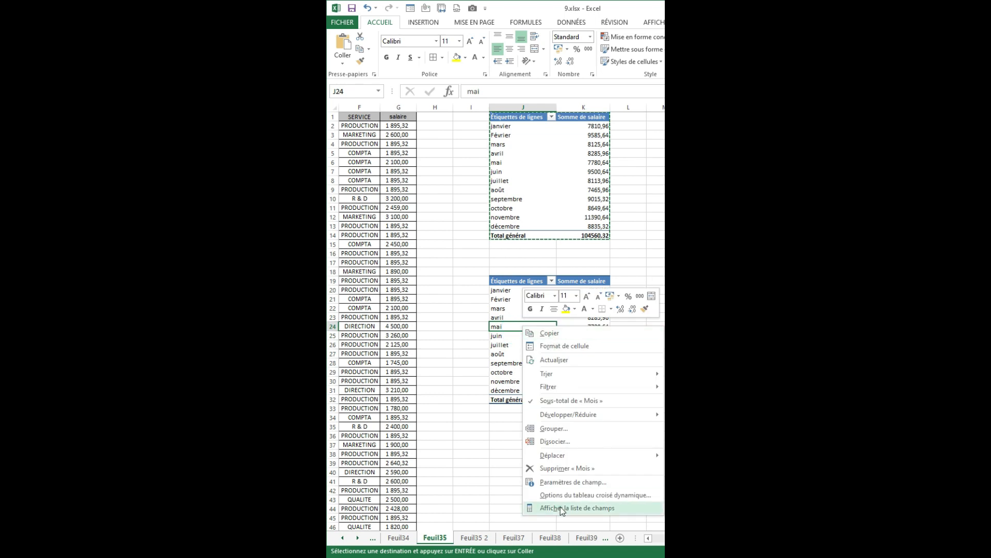
{"action": "left_click", "coordinate": [559, 506]}
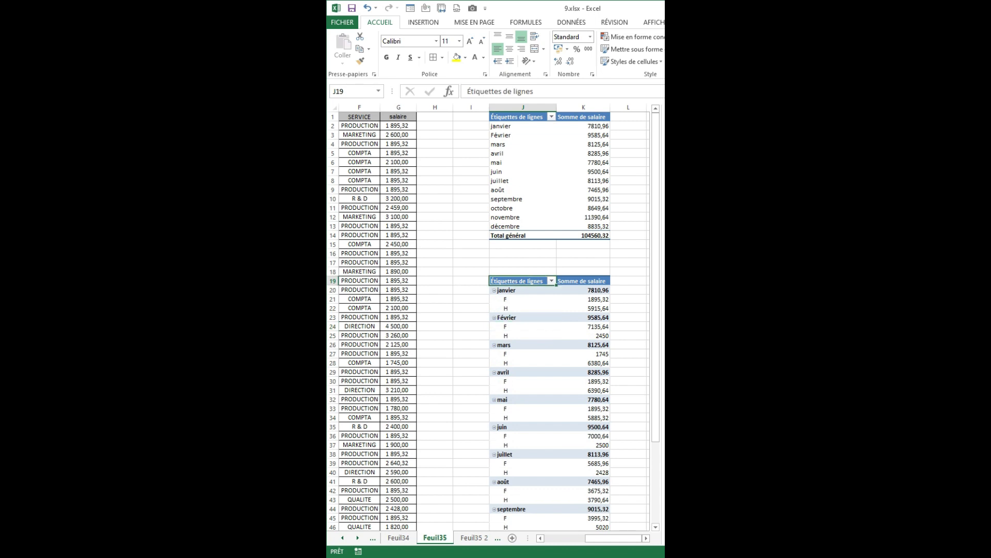
{"action": "left_click_drag", "start_coordinate": [598, 290], "coordinate": [520, 300]}
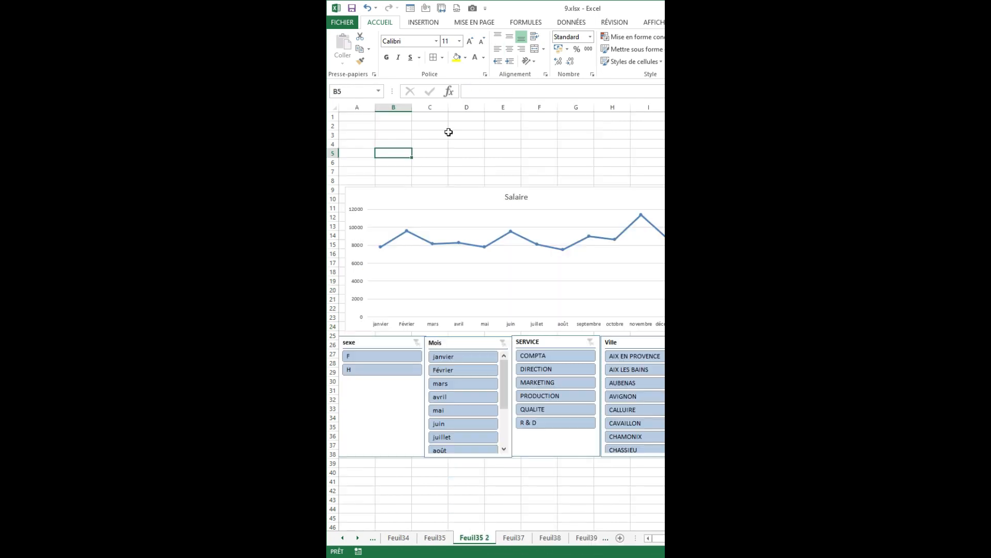
Draw a rectangle banner across rows 1 to 8 above the chart on Feuil35 2 and apply a glossy blue gradient shape style.
{"action": "left_click", "coordinate": [437, 133]}
{"action": "left_click", "coordinate": [408, 135]}
{"action": "left_click", "coordinate": [423, 129]}
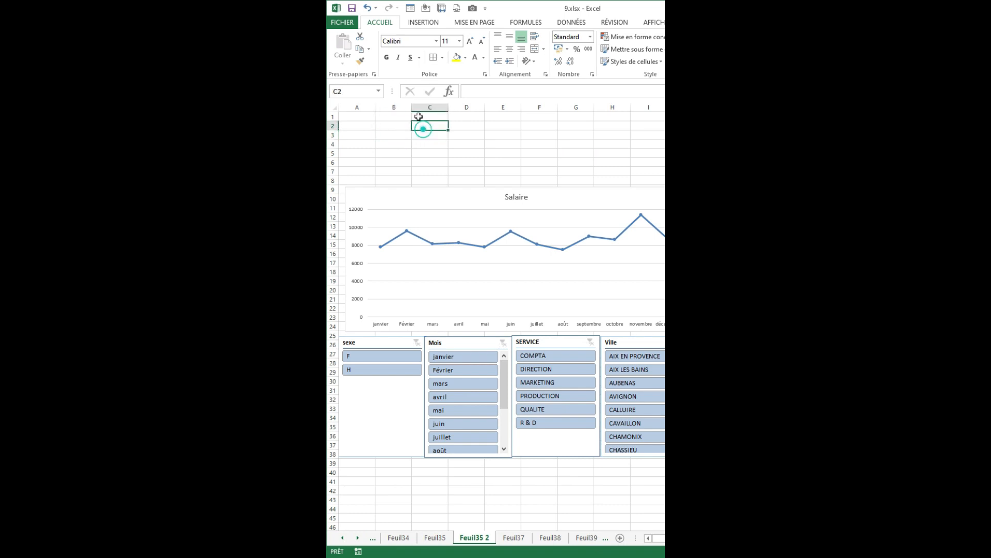
{"action": "left_click", "coordinate": [420, 24]}
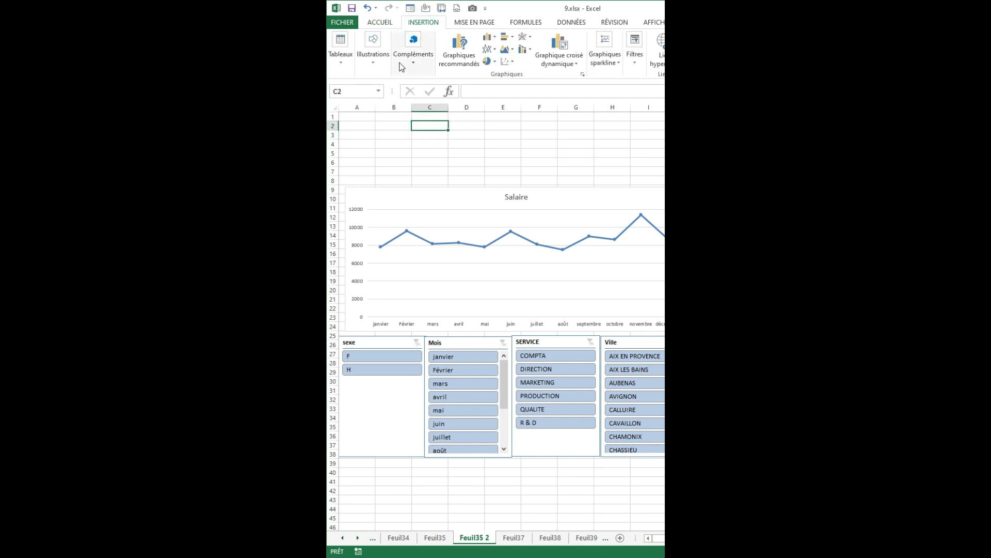
{"action": "left_click", "coordinate": [372, 60]}
{"action": "left_click", "coordinate": [421, 108]}
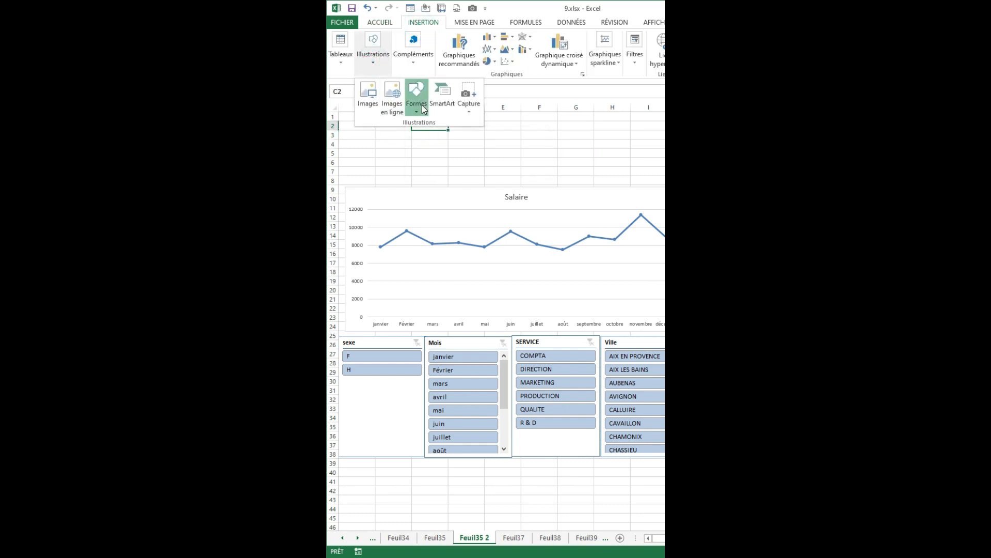
{"action": "left_click", "coordinate": [444, 134]}
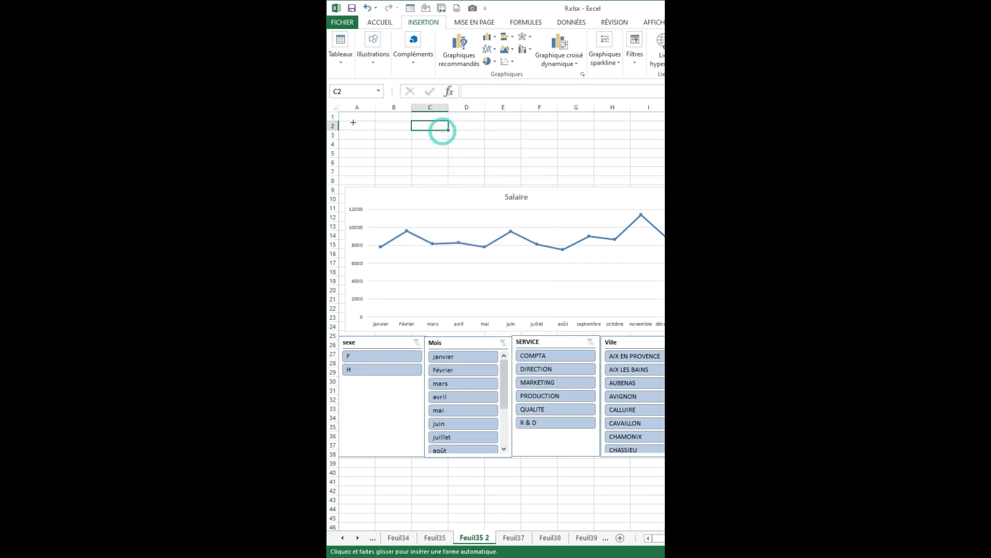
{"action": "left_click_drag", "start_coordinate": [347, 116], "coordinate": [665, 183]}
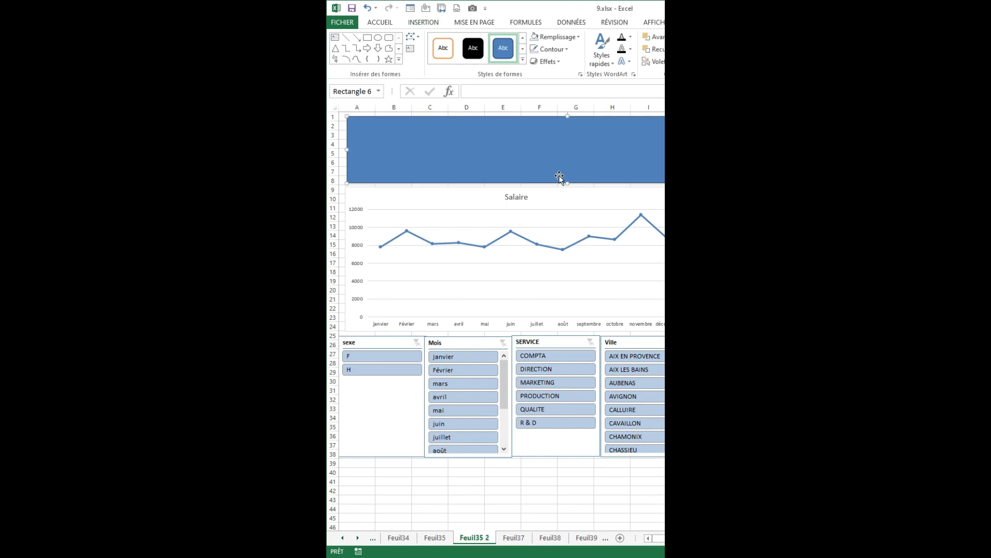
{"action": "left_click", "coordinate": [523, 64]}
{"action": "left_click", "coordinate": [473, 198]}
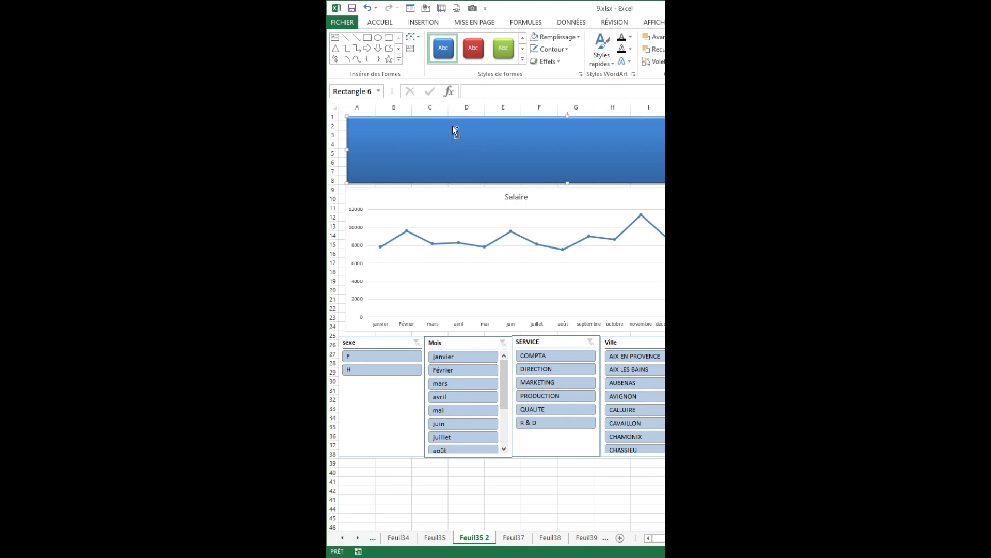
Duplicate the blue banner, shrink the copy to a small label inside the banner over columns A to D, style it green and enter HOMME.
{"action": "key", "text": "ctrl+d"}
{"action": "left_click_drag", "start_coordinate": [664, 190], "coordinate": [495, 162]}
{"action": "left_click", "coordinate": [505, 49]}
{"action": "left_click_drag", "start_coordinate": [431, 144], "coordinate": [446, 148]}
{"action": "left_click_drag", "start_coordinate": [509, 167], "coordinate": [458, 130]}
{"action": "type", "text": "HOMME"}
{"action": "left_click", "coordinate": [697, 271]}
Center the HOMME label's text horizontally and vertically, enlarge it to 24 pt and make it bold.
{"action": "left_click", "coordinate": [452, 140]}
{"action": "left_click", "coordinate": [388, 22]}
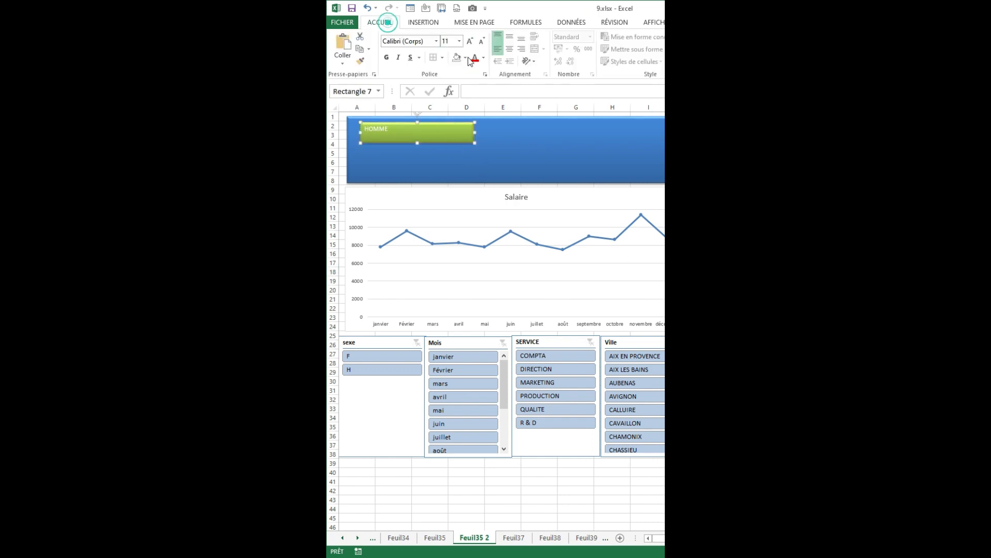
{"action": "left_click", "coordinate": [509, 49]}
{"action": "left_click", "coordinate": [509, 36]}
{"action": "left_click", "coordinate": [470, 42]}
{"action": "left_click", "coordinate": [471, 43]}
{"action": "left_click", "coordinate": [470, 43]}
{"action": "left_click", "coordinate": [470, 43]}
{"action": "left_click", "coordinate": [386, 57]}
Copy the HOMME label to column G of the banner, change its text to FEMME and line it up with the original.
{"action": "left_click_drag", "start_coordinate": [459, 133], "coordinate": [673, 132]}
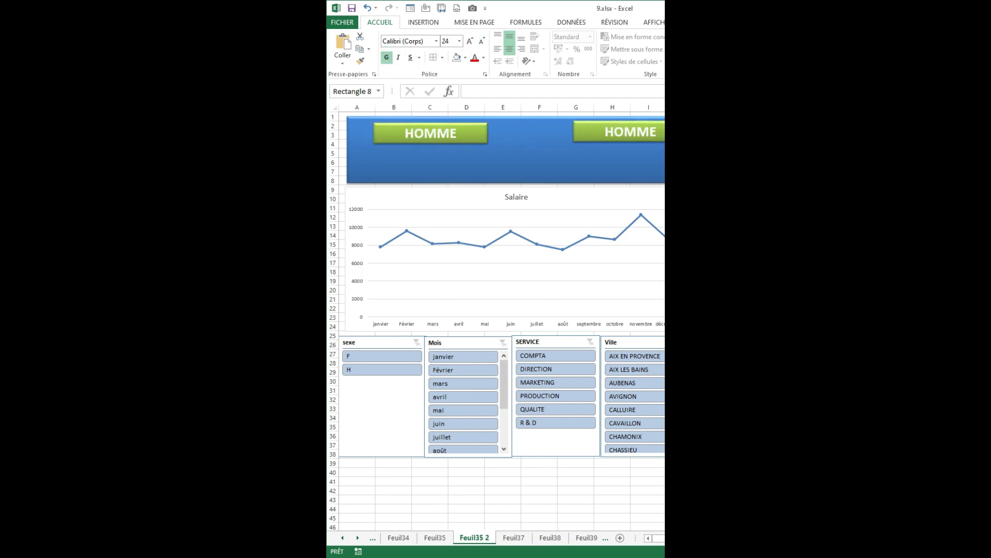
{"action": "double_click", "coordinate": [628, 130]}
{"action": "type", "text": "FE"}
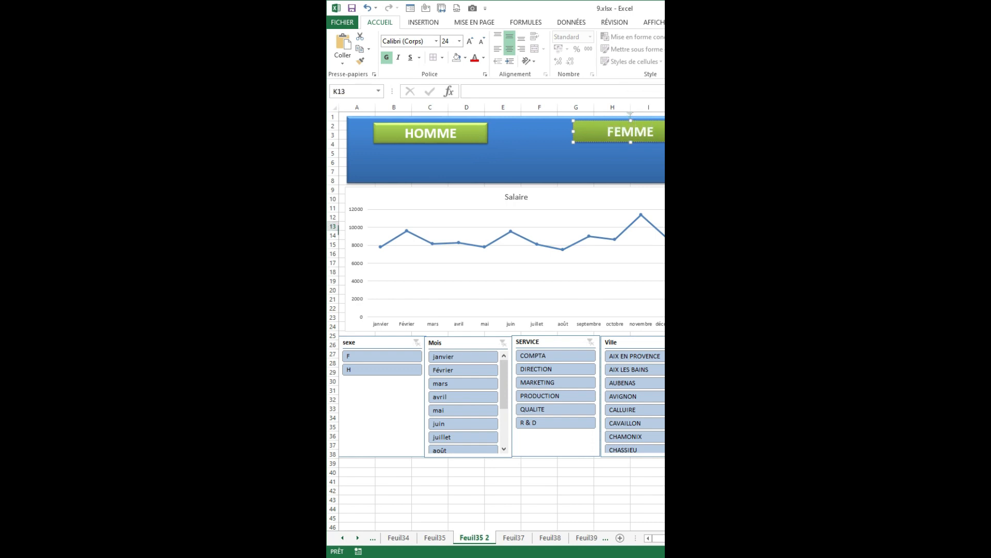
{"action": "left_click_drag", "start_coordinate": [602, 141], "coordinate": [607, 144]}
{"action": "left_click", "coordinate": [722, 217]}
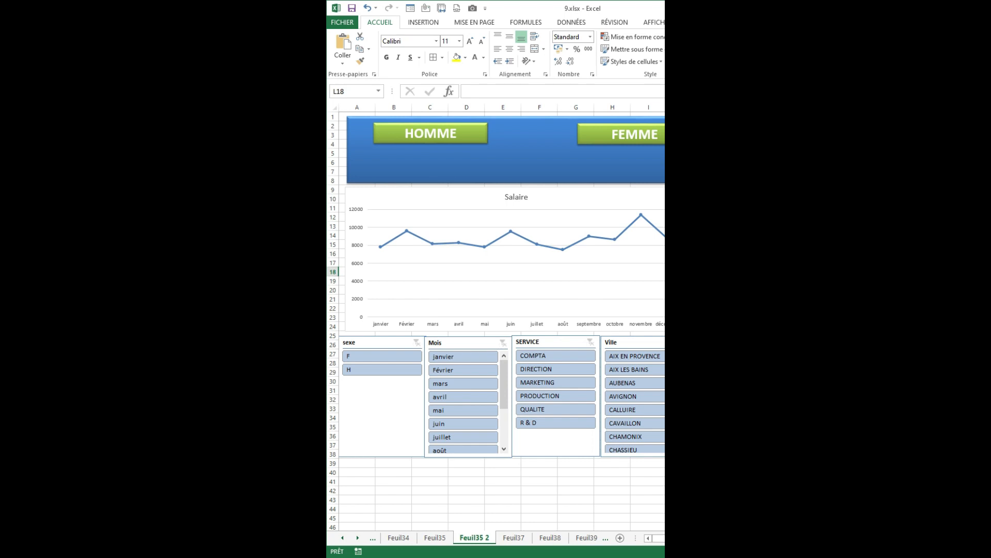
Switch to the web browser and search Google for "icone homme png".
{"action": "left_click", "coordinate": [592, 557]}
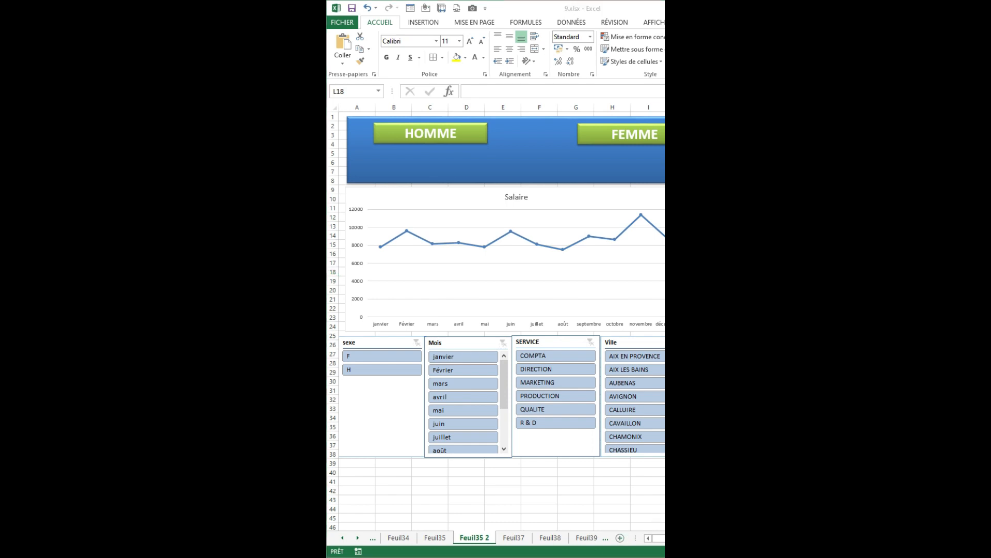
{"action": "left_click_drag", "start_coordinate": [517, 62], "coordinate": [639, 59]}
{"action": "key", "text": "BackSpace"}
{"action": "type", "text": "ICONE HOM"}
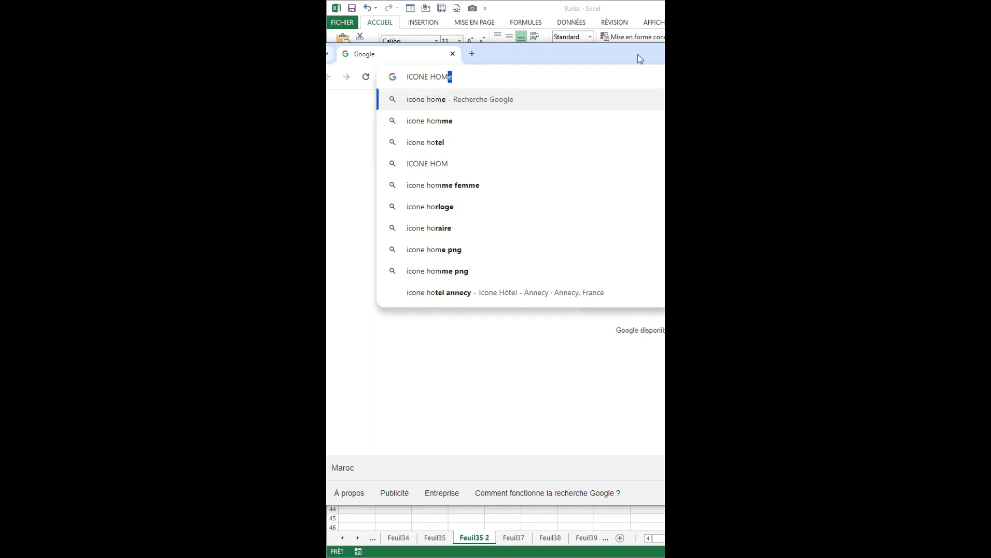
{"action": "type", "text": "ME PN"}
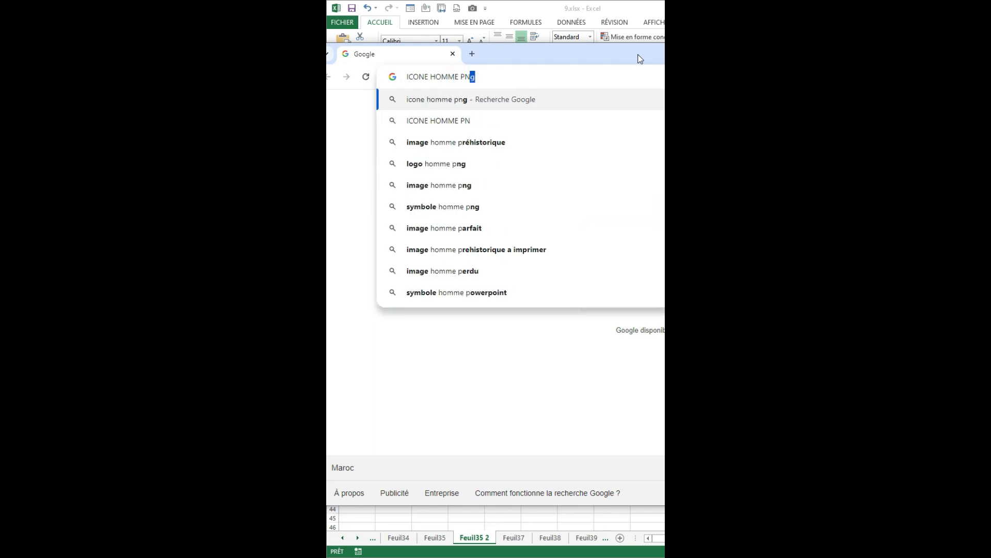
{"action": "key", "text": "Return"}
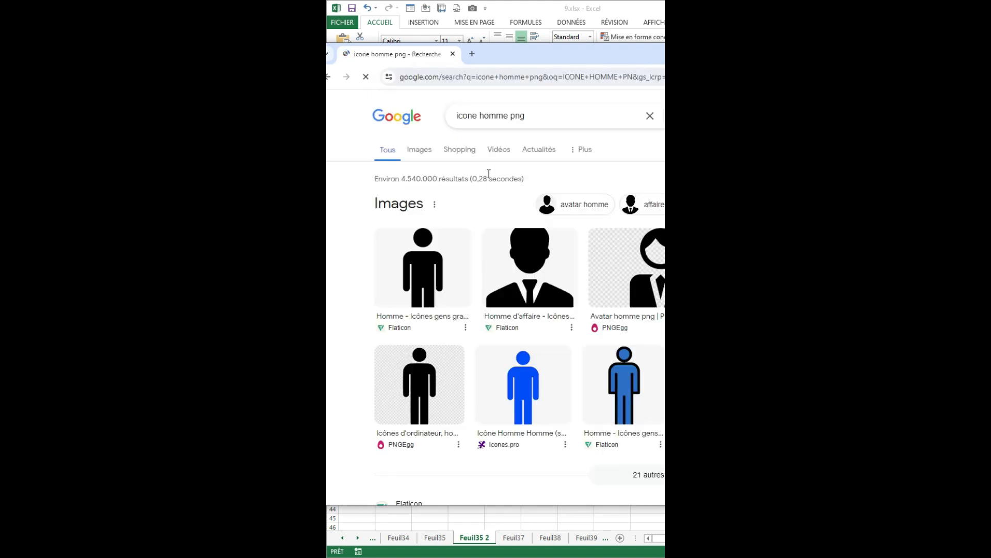
Filter the image results to transparent ones, copy the first standing man icon and paste it into Feuil35 2 in Excel.
{"action": "left_click", "coordinate": [420, 149]}
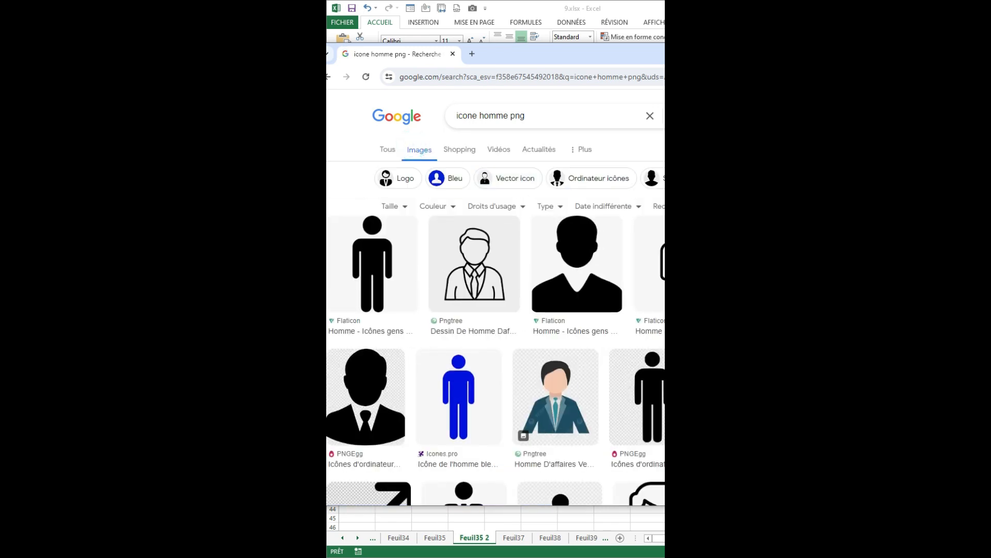
{"action": "left_click", "coordinate": [441, 206]}
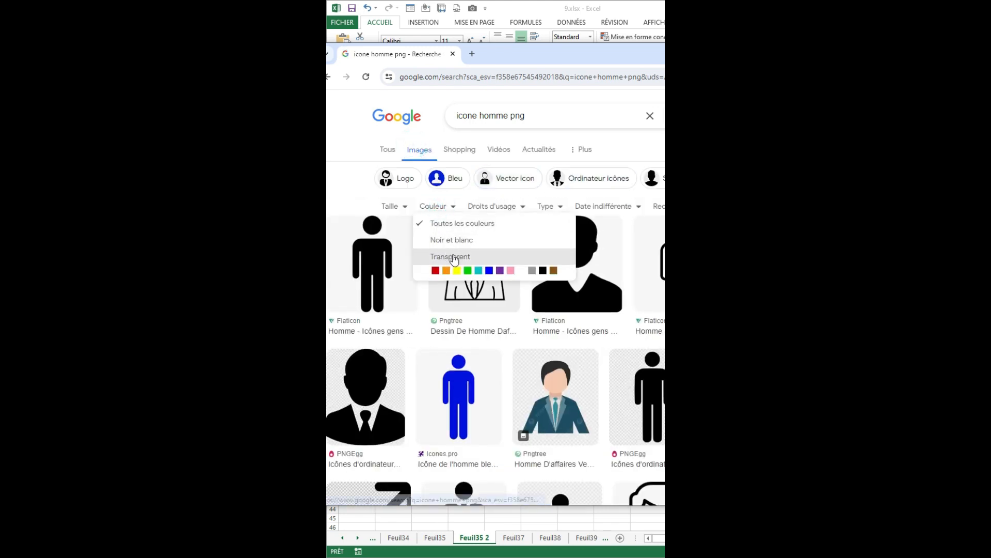
{"action": "left_click", "coordinate": [441, 256]}
{"action": "left_click", "coordinate": [383, 289]}
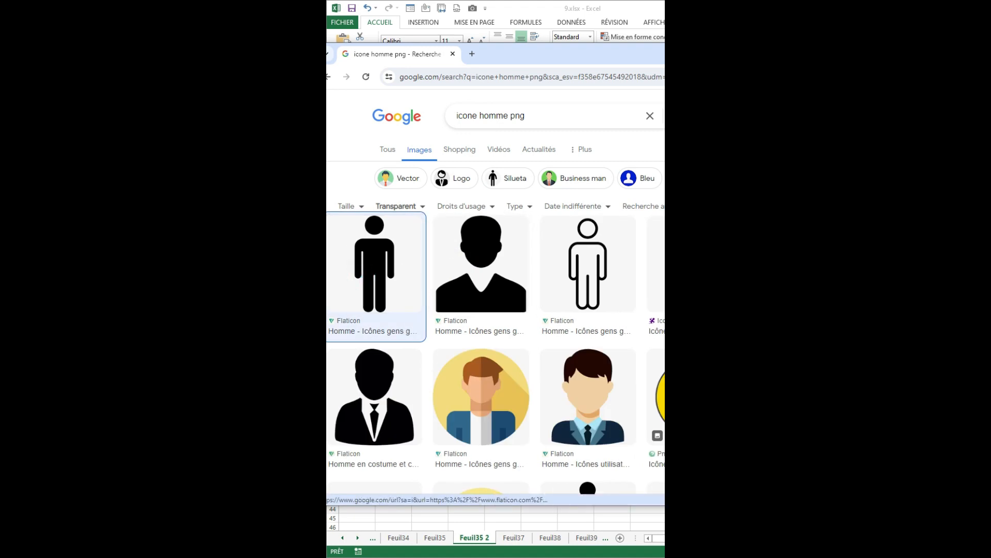
{"action": "left_click", "coordinate": [578, 4]}
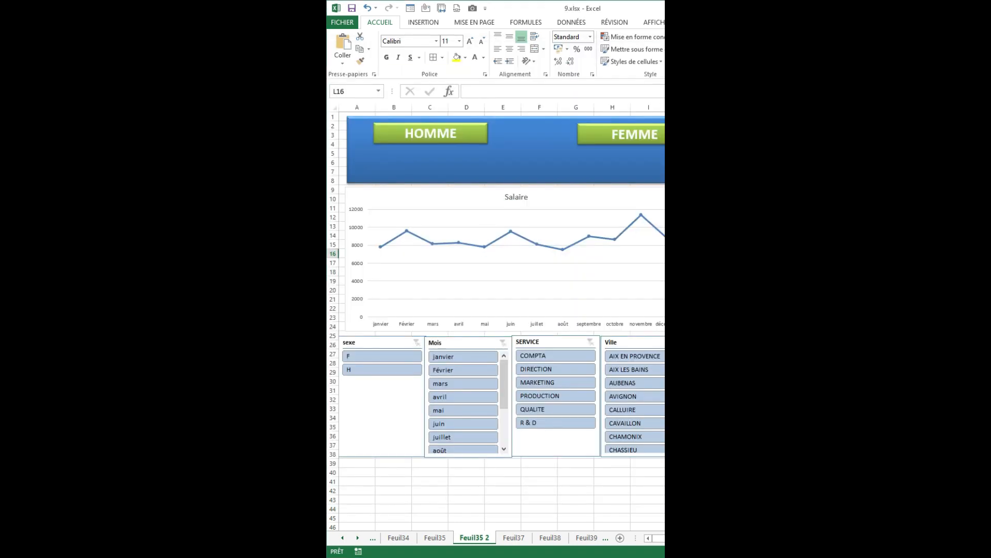
{"action": "left_click_drag", "start_coordinate": [672, 192], "coordinate": [419, 210]}
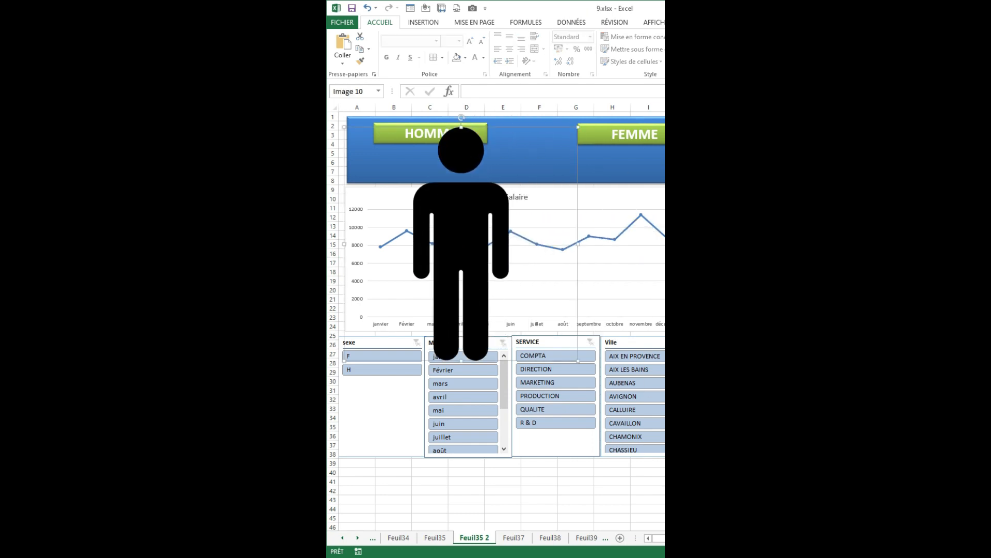
Search the browser for "icone femme png", paste a standing woman icon into Feuil35 2 and shrink both icons to fit the banner beside their labels.
{"action": "key", "text": "alt+Tab"}
{"action": "double_click", "coordinate": [493, 117]}
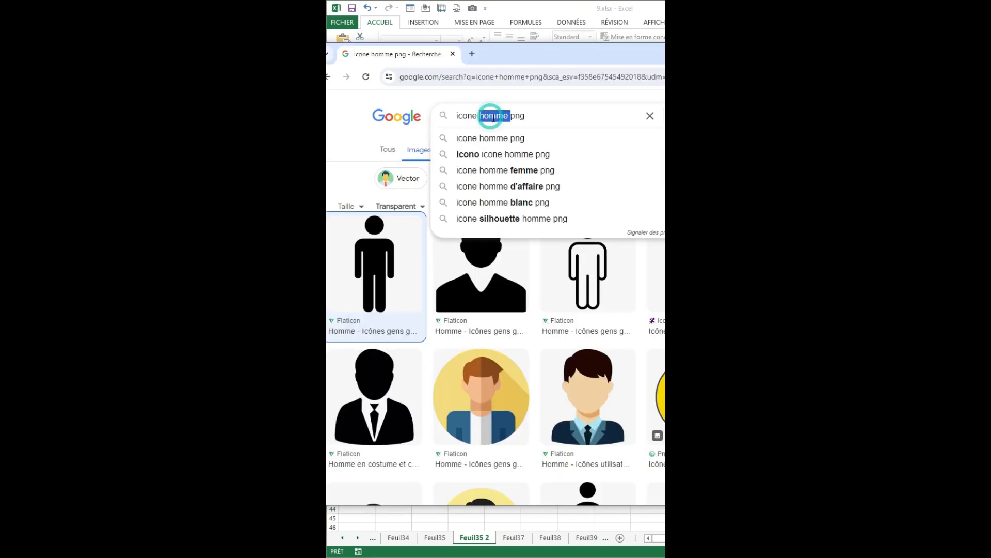
{"action": "type", "text": "femme"}
{"action": "key", "text": "Return"}
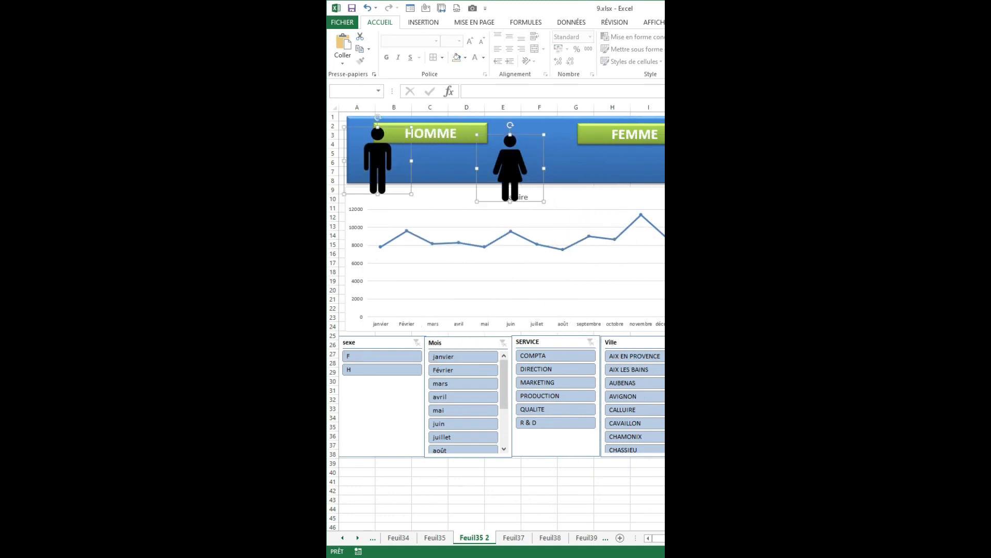
{"action": "left_click", "coordinate": [505, 160]}
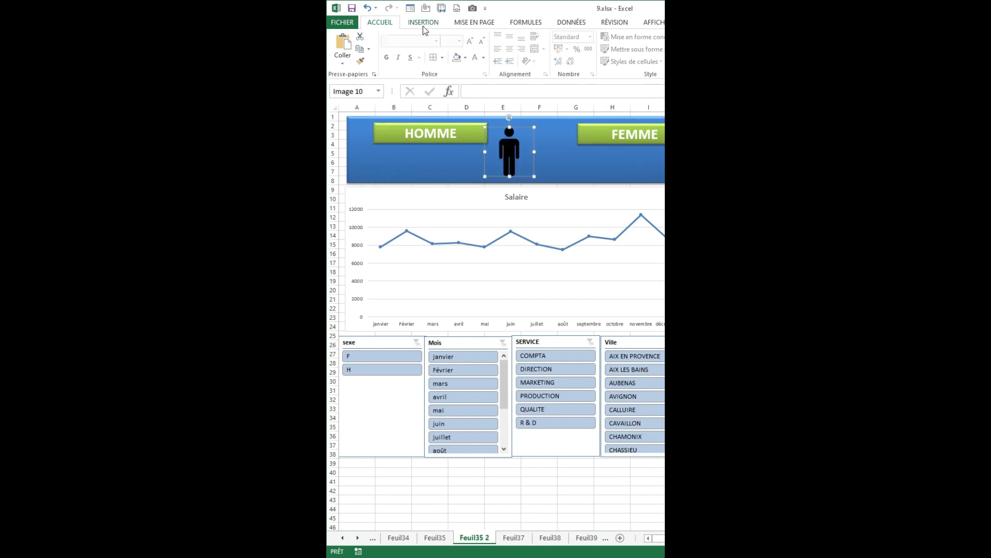
Draw a text box below the HOMME label and link it to cell K21 of Feuil35.
{"action": "left_click", "coordinate": [424, 22]}
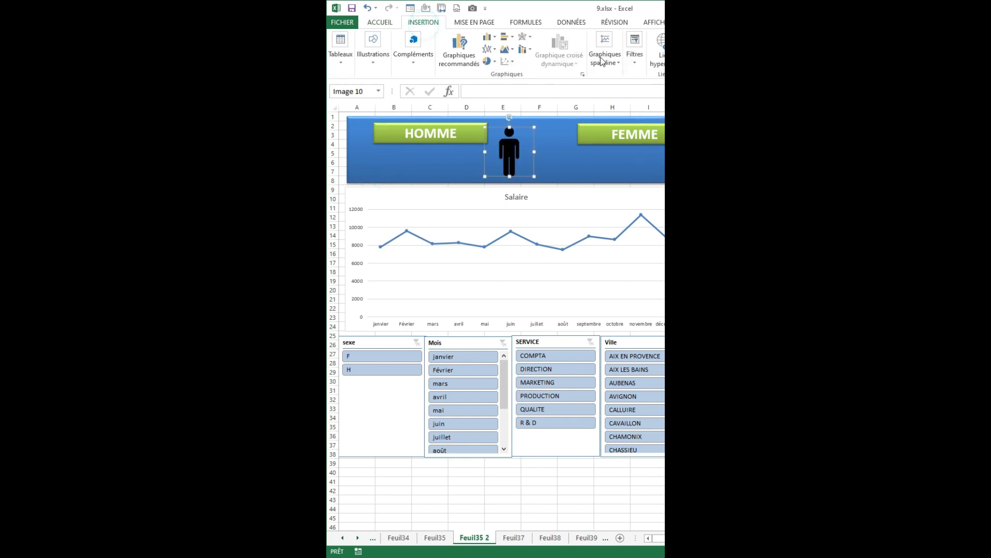
{"action": "left_click_drag", "start_coordinate": [393, 167], "coordinate": [447, 173]}
{"action": "left_click", "coordinate": [488, 97]}
{"action": "type", "text": "="}
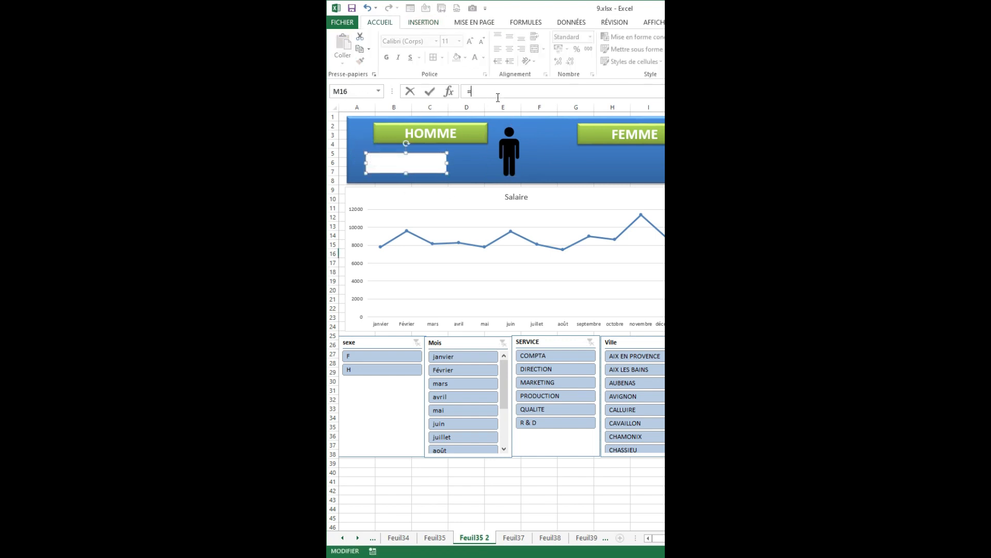
{"action": "left_click", "coordinate": [436, 538]}
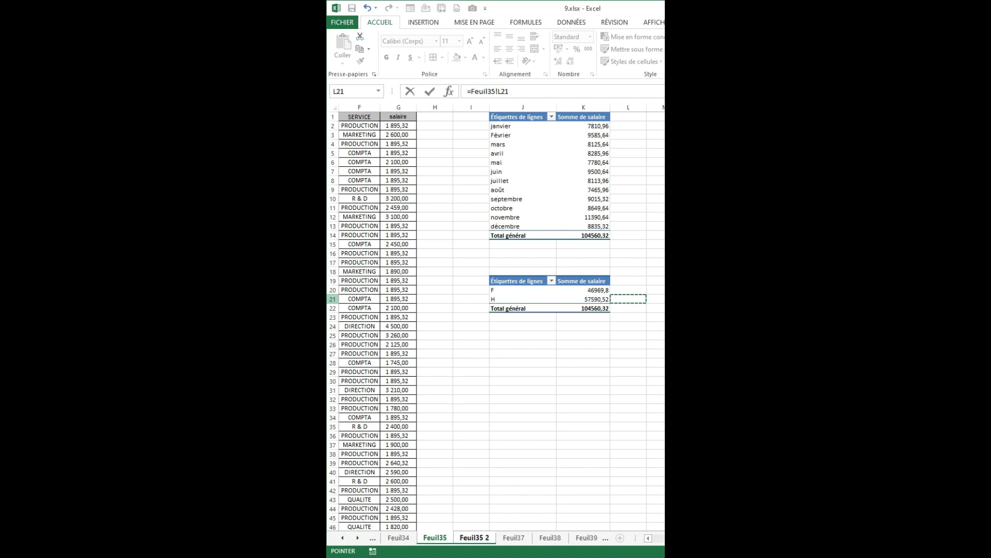
{"action": "left_click", "coordinate": [575, 106]}
{"action": "left_click", "coordinate": [333, 298]}
{"action": "left_click", "coordinate": [474, 537]}
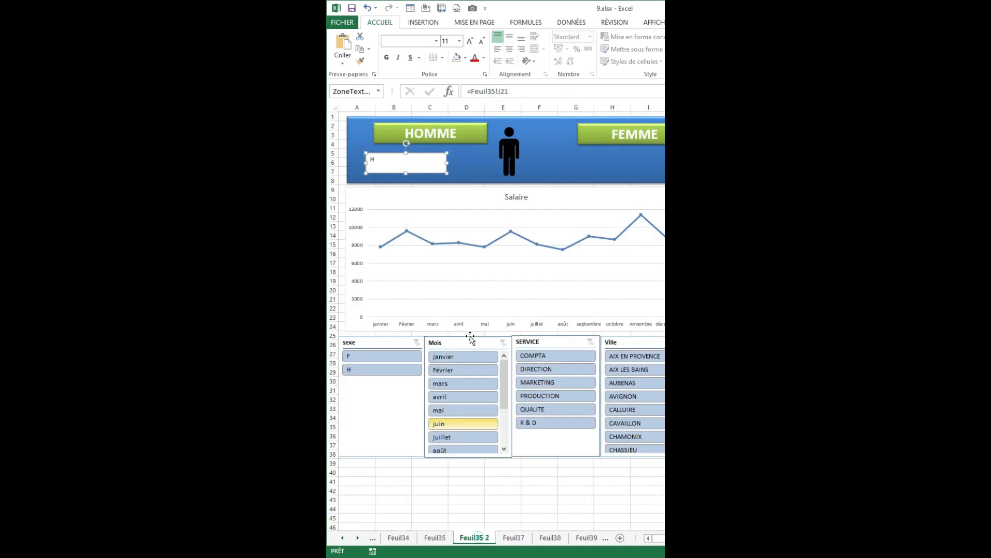
{"action": "key", "text": "Return"}
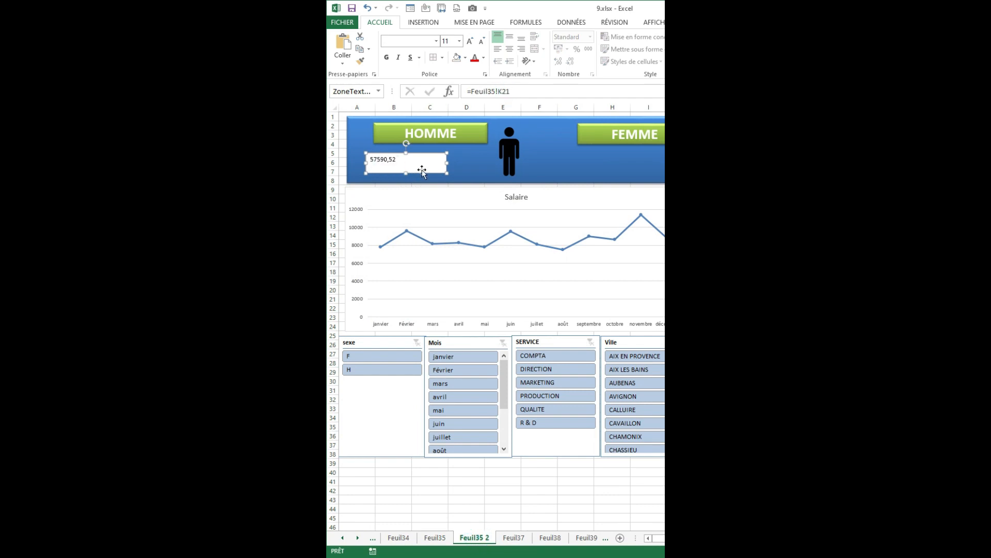
Duplicate the linked text box, place the copy below the FEMME label and link it to cell K20 of Feuil35.
{"action": "key", "text": "ctrl+d"}
{"action": "left_click_drag", "start_coordinate": [438, 177], "coordinate": [656, 171]}
{"action": "left_click", "coordinate": [514, 93]}
{"action": "type", "text": "2"}
{"action": "key", "text": "Return"}
Center the text of both salary text boxes horizontally and vertically and enlarge it to 20 pt.
{"action": "left_click", "coordinate": [415, 163], "text": "shift"}
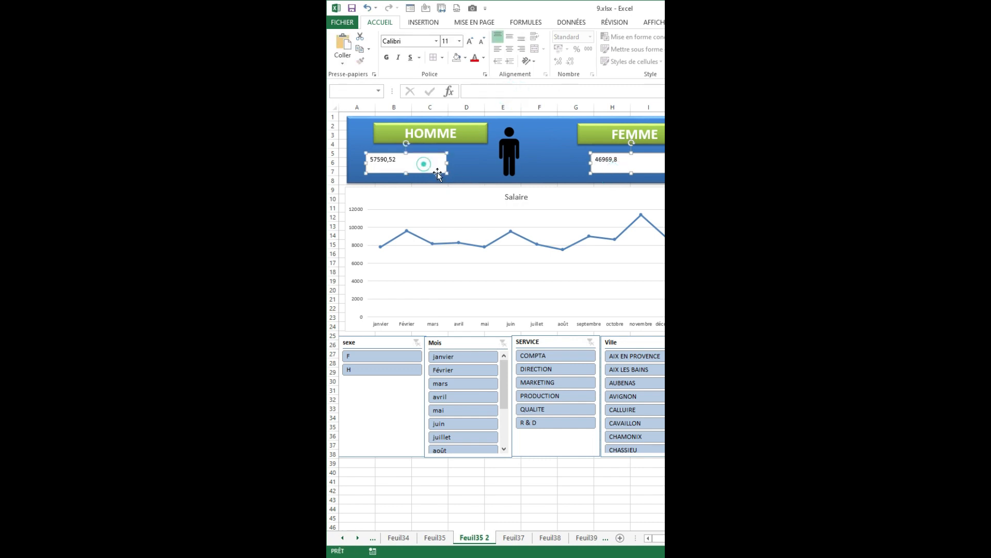
{"action": "left_click", "coordinate": [511, 46]}
{"action": "left_click", "coordinate": [510, 37]}
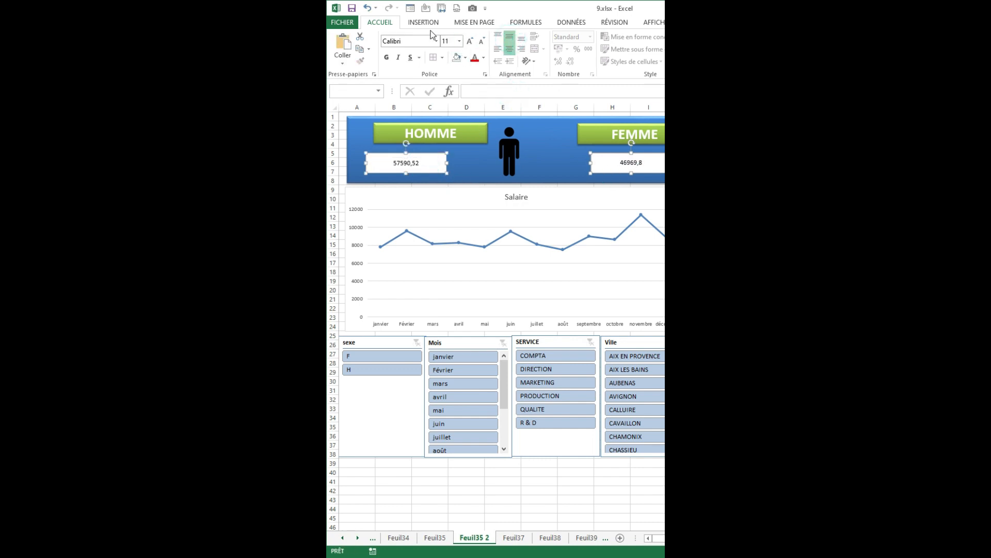
{"action": "left_click", "coordinate": [470, 42]}
{"action": "left_click", "coordinate": [470, 42]}
{"action": "left_click", "coordinate": [469, 42]}
{"action": "left_click", "coordinate": [470, 42]}
{"action": "left_click", "coordinate": [470, 41]}
{"action": "left_click", "coordinate": [470, 41]}
{"action": "left_click", "coordinate": [470, 42]}
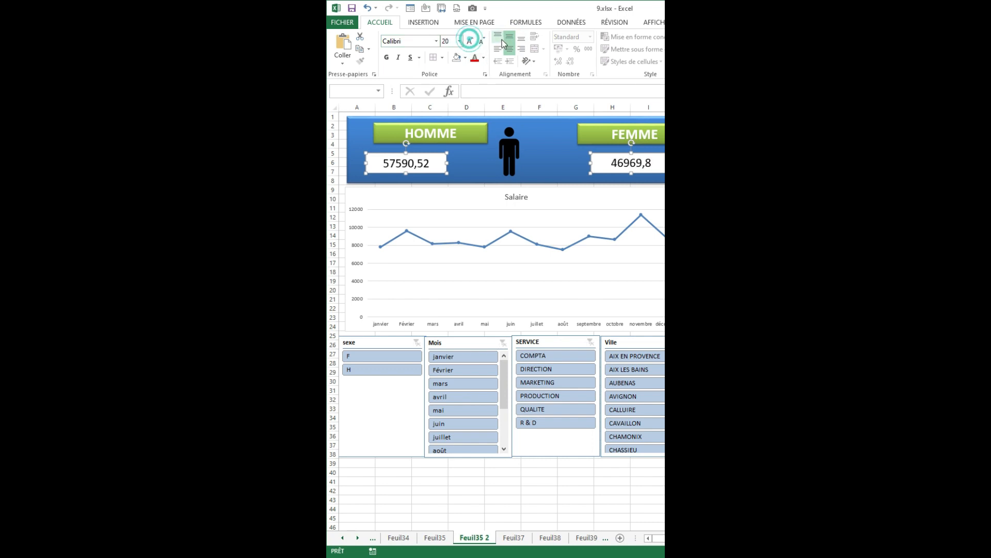
Make both salary totals bold, italic and white, and remove the text boxes' white background.
{"action": "left_click", "coordinate": [387, 57]}
{"action": "left_click", "coordinate": [398, 57]}
{"action": "left_click", "coordinate": [558, 50]}
{"action": "left_click", "coordinate": [561, 155]}
{"action": "key", "text": "Escape"}
Apply the blue chart style with data labels to the Salaire chart, widen it and align it below the banner.
{"action": "left_click", "coordinate": [416, 190]}
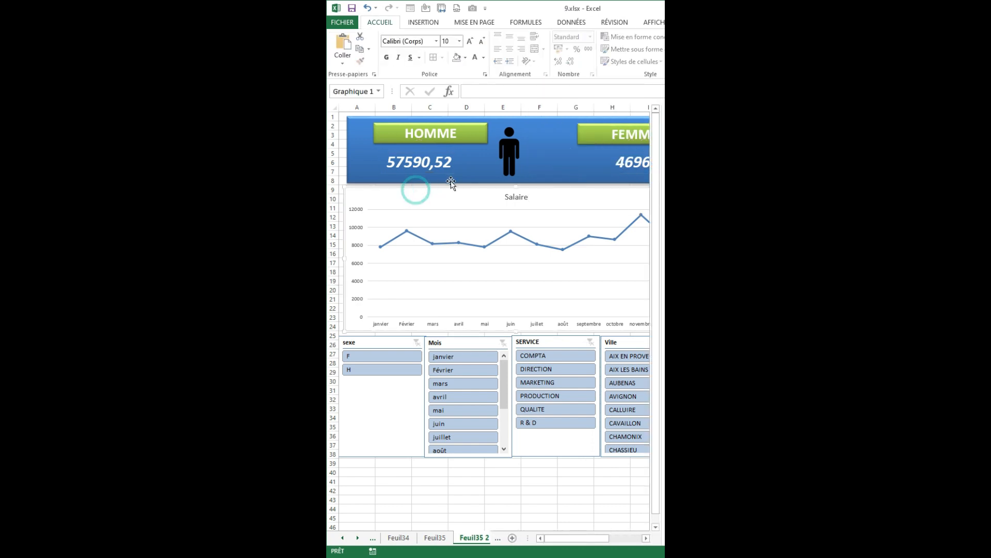
{"action": "left_click_drag", "start_coordinate": [424, 195], "coordinate": [433, 196]}
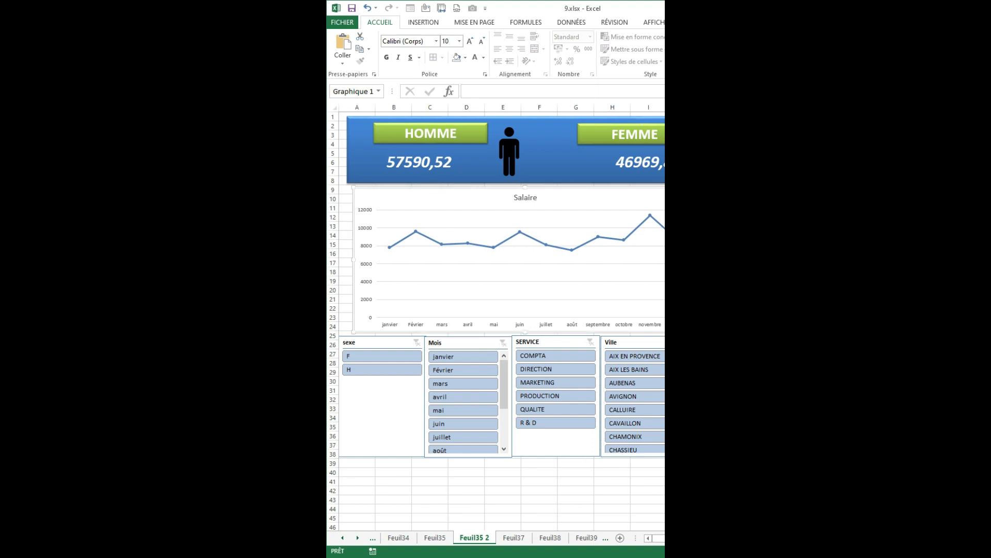
{"action": "left_click", "coordinate": [749, 22]}
{"action": "left_click", "coordinate": [630, 61]}
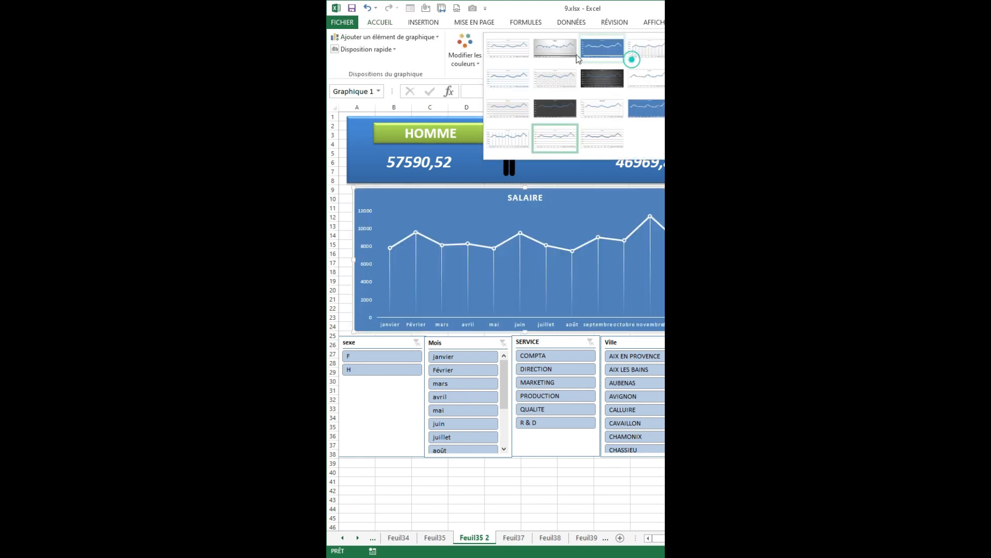
{"action": "left_click", "coordinate": [654, 103]}
{"action": "left_click_drag", "start_coordinate": [696, 188], "coordinate": [766, 191]}
{"action": "left_click_drag", "start_coordinate": [687, 206], "coordinate": [685, 203]}
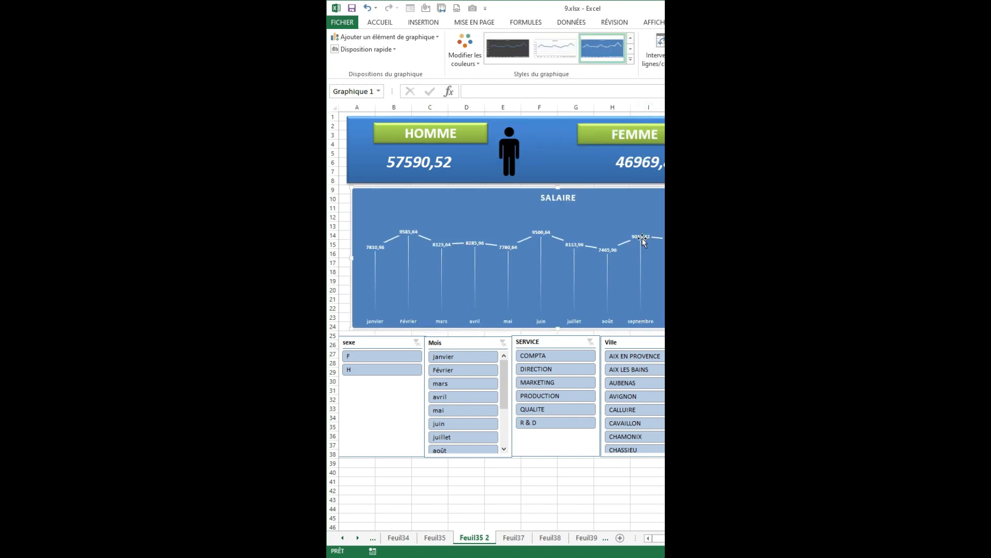
Enlarge the Salaire chart's data labels to 18 pt.
{"action": "left_click", "coordinate": [380, 23]}
{"action": "left_click", "coordinate": [470, 40]}
{"action": "left_click", "coordinate": [470, 40]}
{"action": "left_click", "coordinate": [470, 40]}
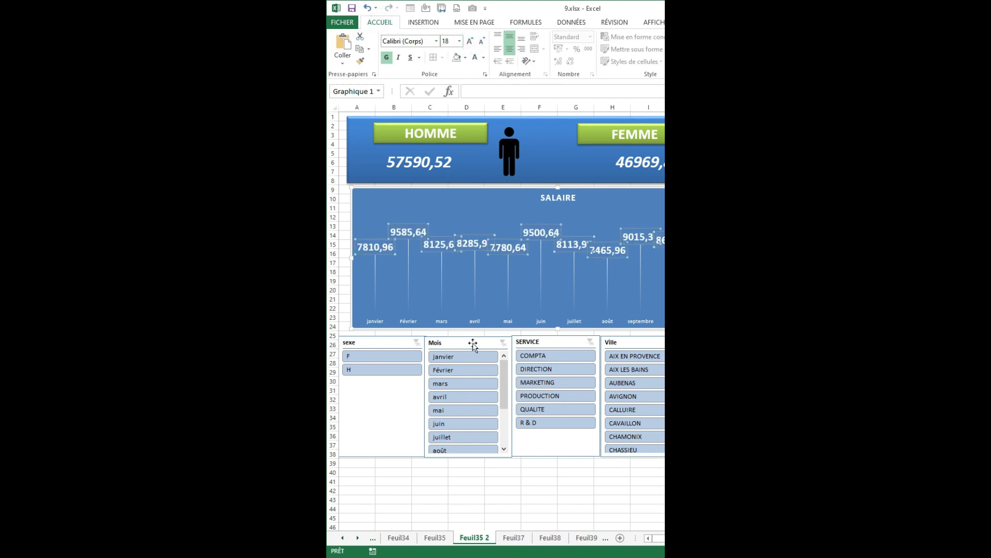
Try the dark red slicer style on the sexe slicer, and settle on the dark blue style.
{"action": "left_click", "coordinate": [385, 344]}
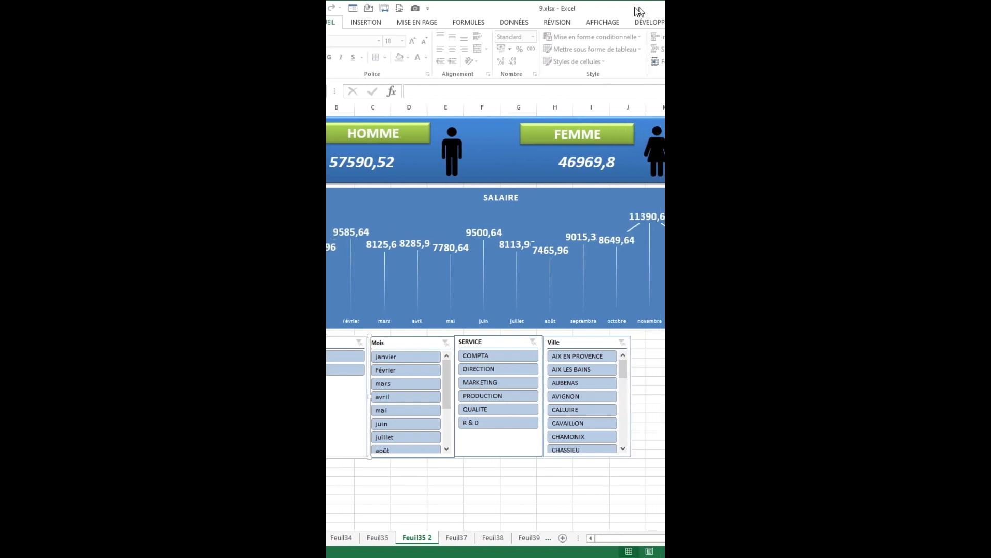
{"action": "left_click", "coordinate": [768, 23]}
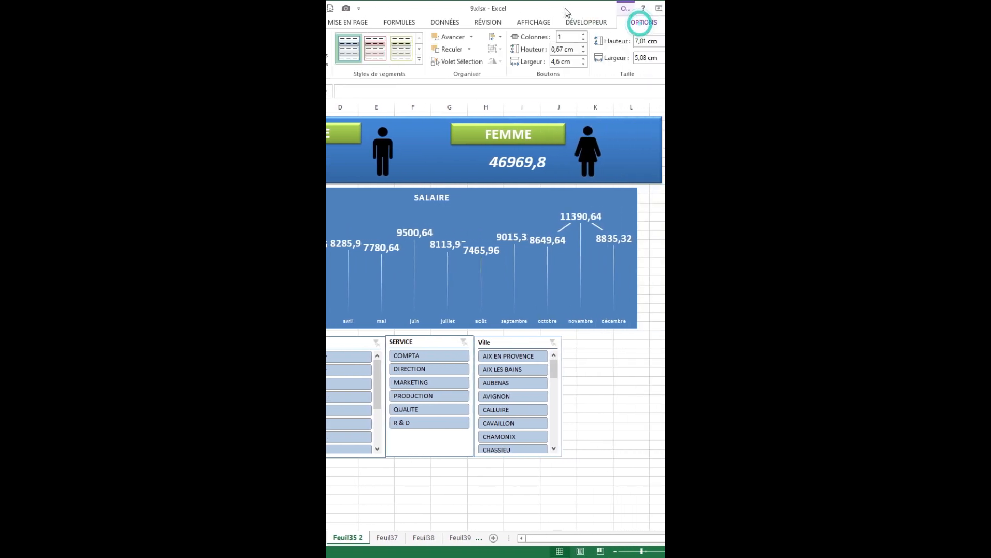
{"action": "left_click", "coordinate": [419, 60]}
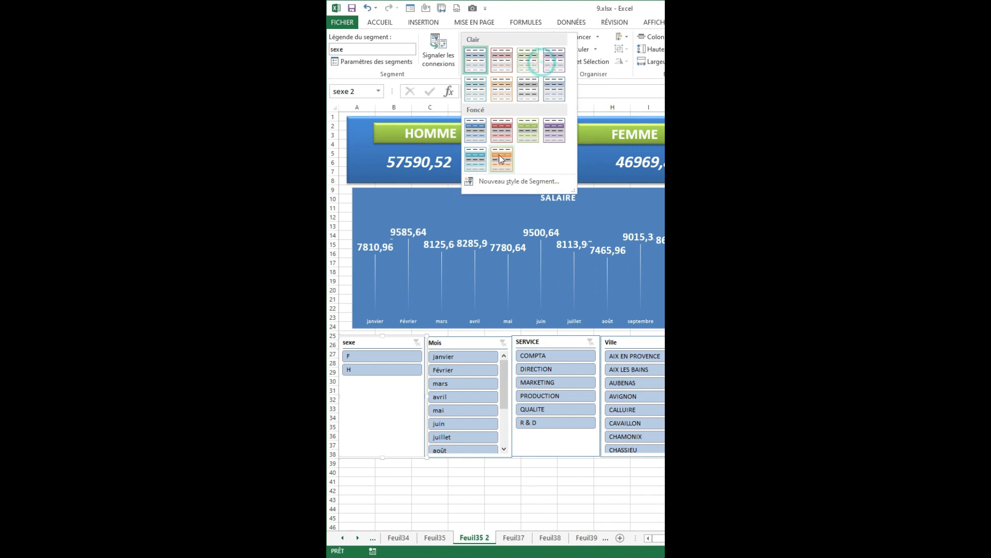
{"action": "left_click", "coordinate": [495, 130]}
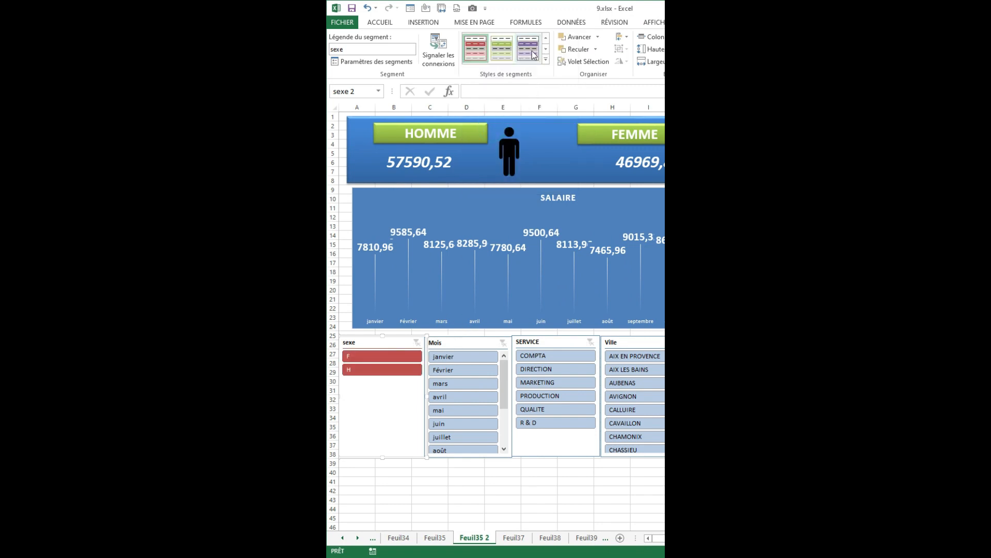
{"action": "left_click", "coordinate": [545, 60]}
{"action": "left_click", "coordinate": [473, 129]}
Select the Mois, SERVICE and Ville slicers together and apply the dark blue slicer style.
{"action": "left_click", "coordinate": [472, 345]}
{"action": "left_click", "coordinate": [533, 341], "text": "ctrl"}
{"action": "left_click", "coordinate": [614, 342], "text": "ctrl"}
{"action": "left_click", "coordinate": [399, 341]}
{"action": "left_click", "coordinate": [449, 342]}
{"action": "left_click", "coordinate": [537, 341], "text": "ctrl"}
{"action": "left_click", "coordinate": [629, 341], "text": "ctrl"}
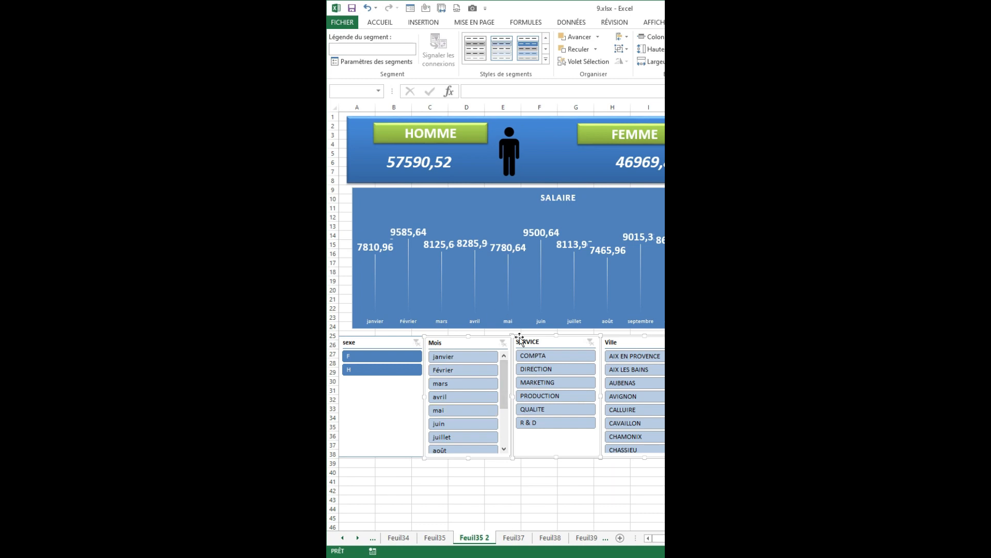
{"action": "left_click", "coordinate": [546, 60]}
{"action": "left_click", "coordinate": [475, 130]}
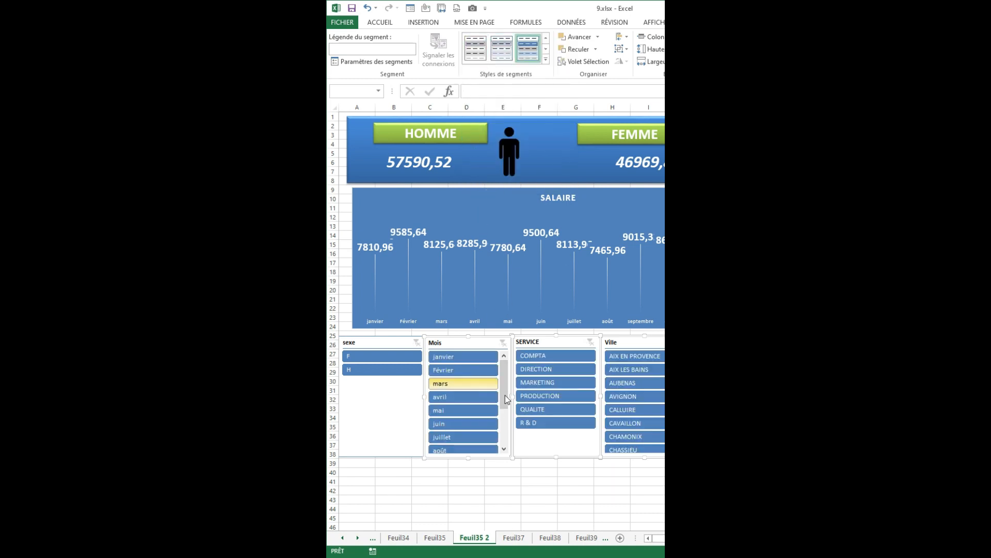
Add the sexe slicer to the selection and move all four slicers together to the right, starting at column B below the chart.
{"action": "left_click", "coordinate": [392, 344], "text": "ctrl"}
{"action": "left_click_drag", "start_coordinate": [444, 339], "coordinate": [482, 338]}
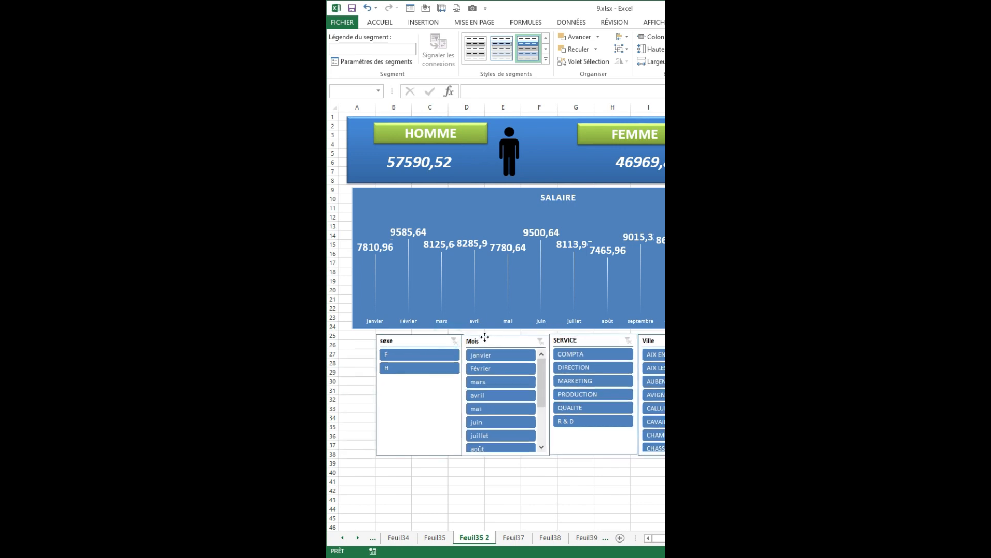
{"action": "left_click", "coordinate": [362, 353]}
Test the SERVICE slicer by filtering on DIRECTION, MARKETING and PRODUCTION in turn, and clear its filter.
{"action": "left_click", "coordinate": [629, 340]}
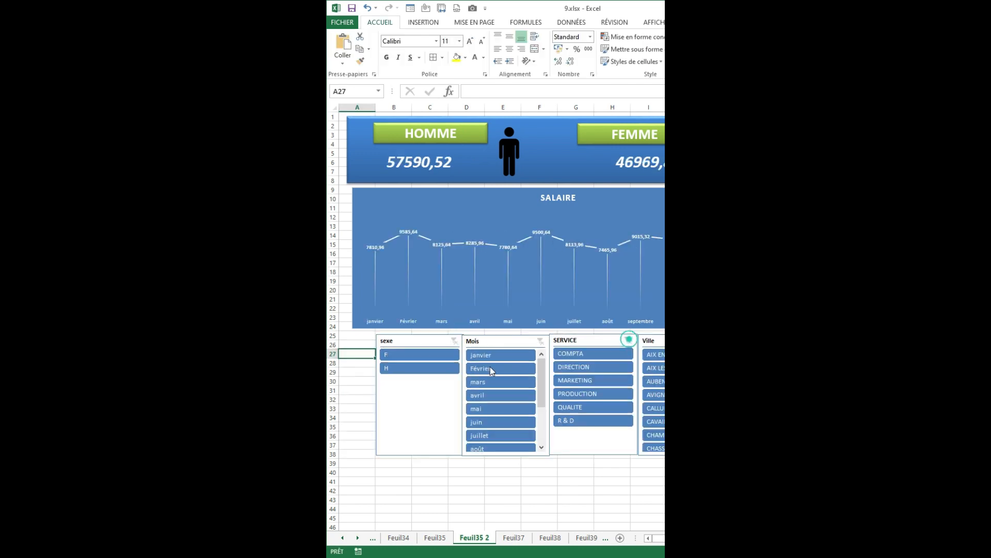
{"action": "left_click", "coordinate": [587, 367]}
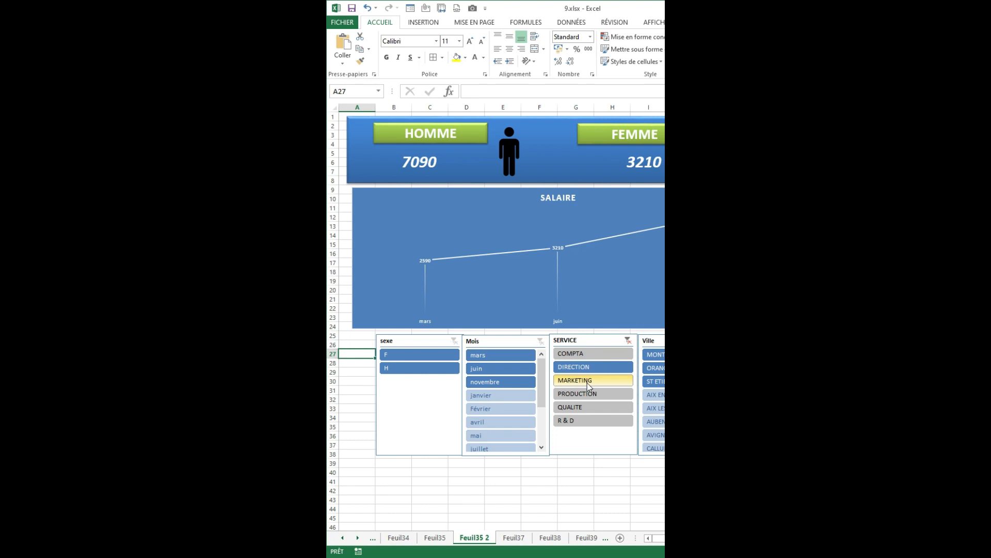
{"action": "left_click", "coordinate": [587, 380]}
{"action": "left_click", "coordinate": [578, 393]}
{"action": "left_click", "coordinate": [629, 340]}
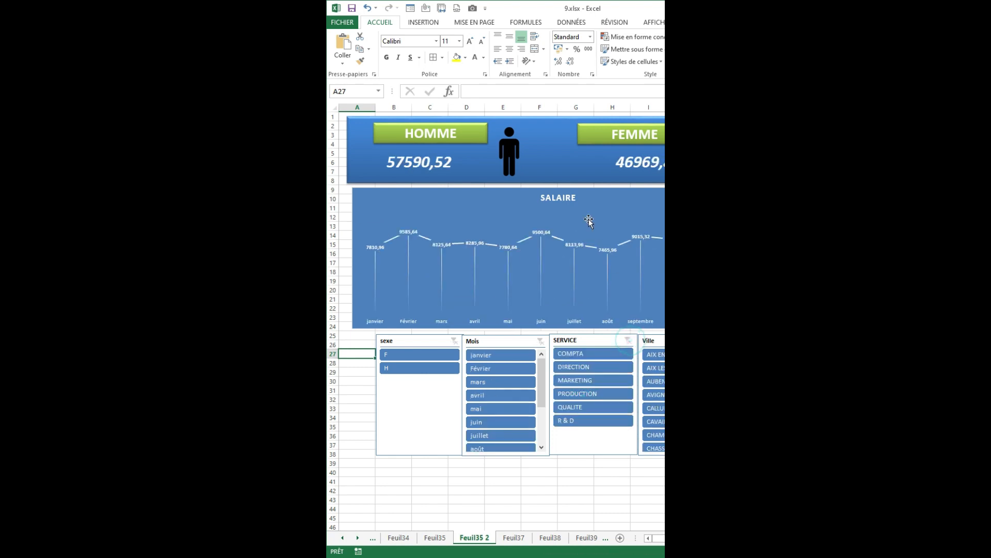
Review the source pivot tables of salary by month and by sex on Feuil35, and return to the Feuil35 2 dashboard.
{"action": "left_click", "coordinate": [435, 538]}
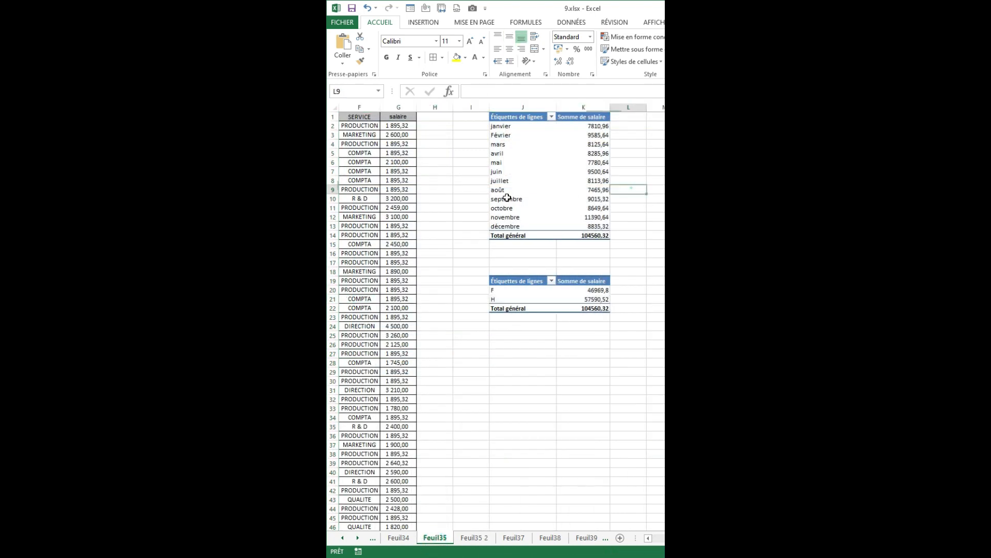
{"action": "left_click_drag", "start_coordinate": [462, 123], "coordinate": [583, 262]}
{"action": "left_click", "coordinate": [475, 539]}
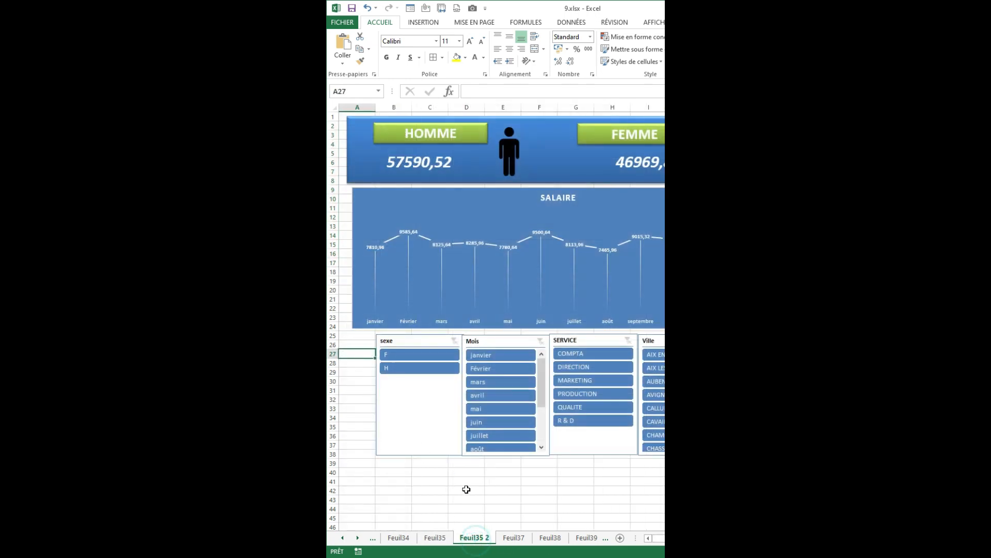